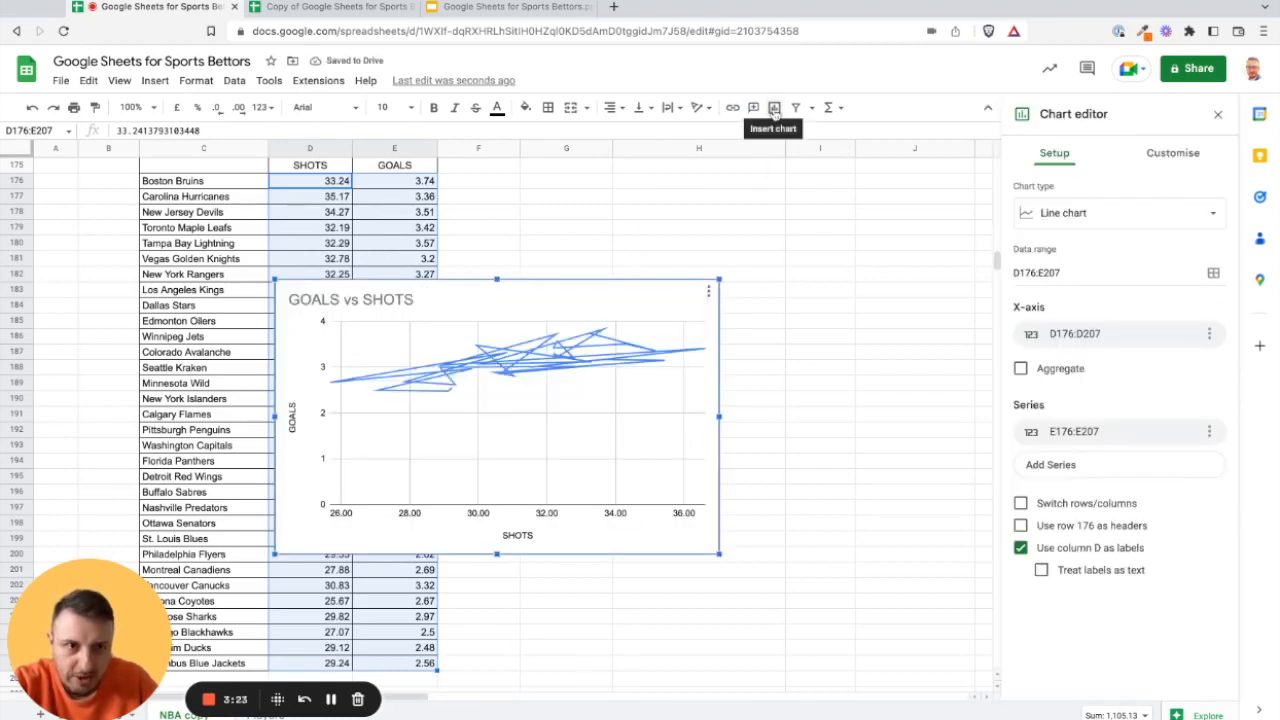
# Change the GOALS vs SHOTS line chart to a scatter chart and move it beside the data table, clear of the GOALS column.
pyautogui.click(1130, 214)
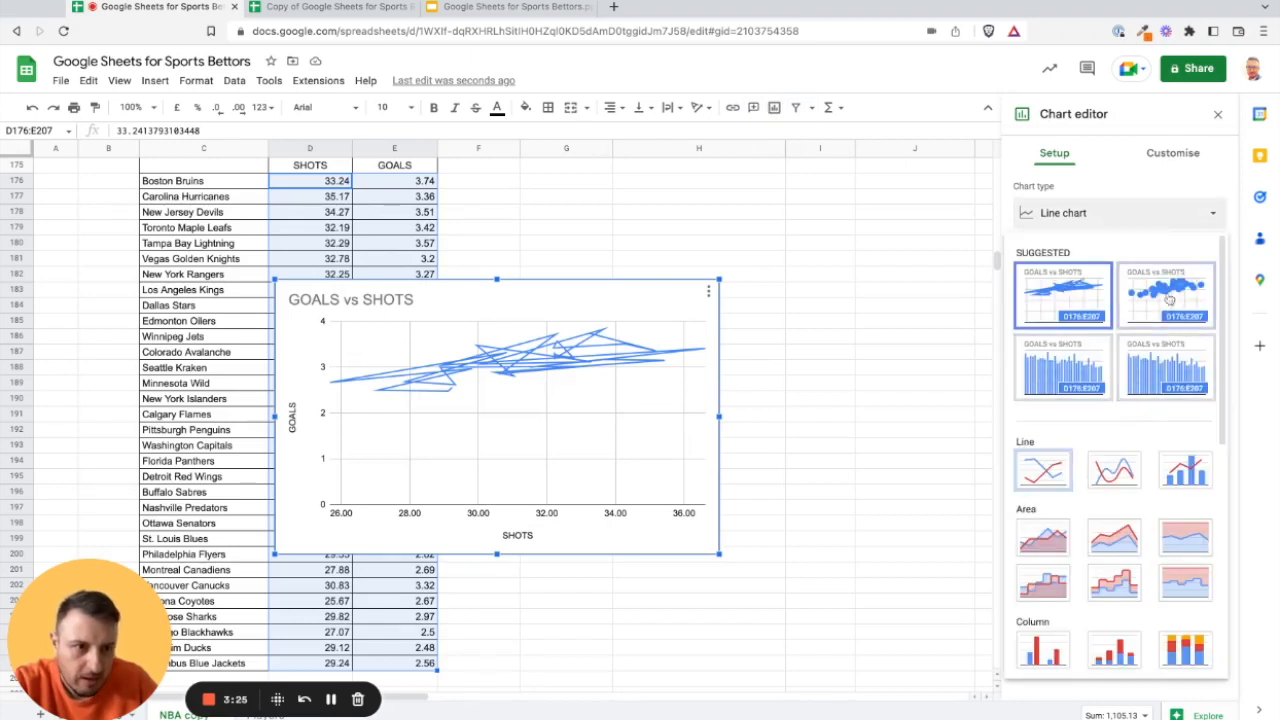
pyautogui.click(1169, 300)
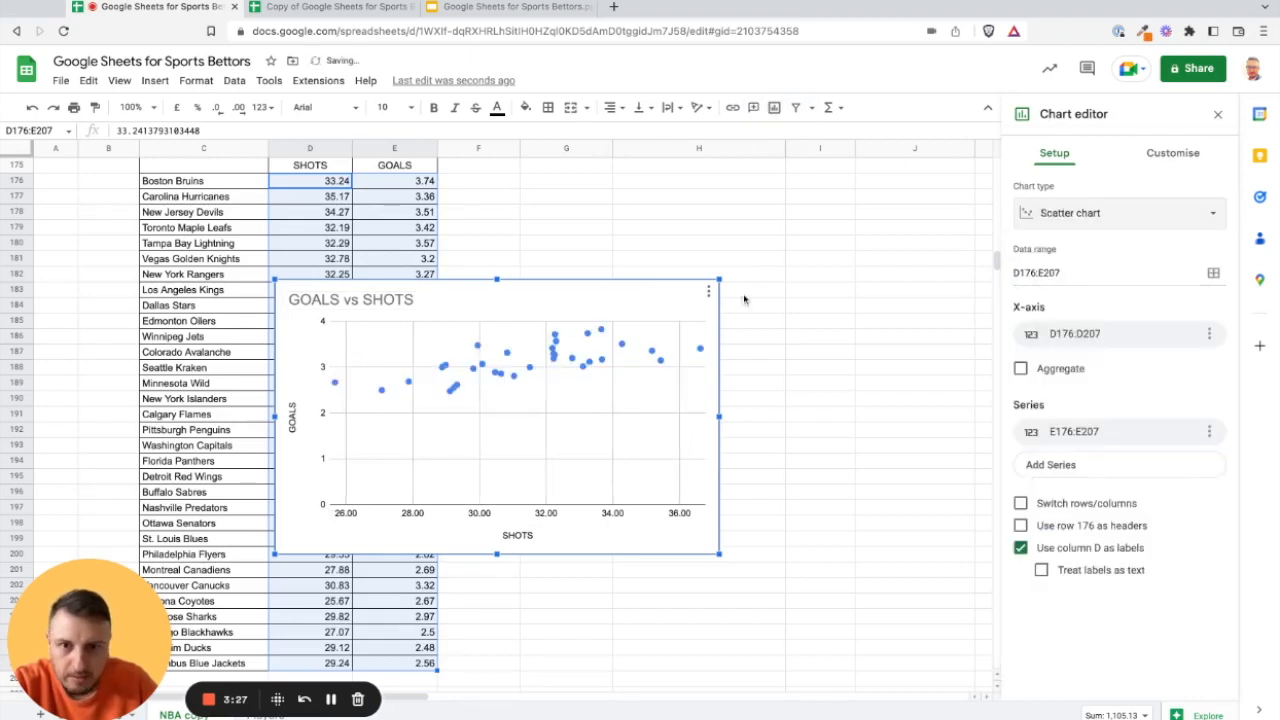
pyautogui.moveTo(653, 297); pyautogui.dragTo(852, 215)
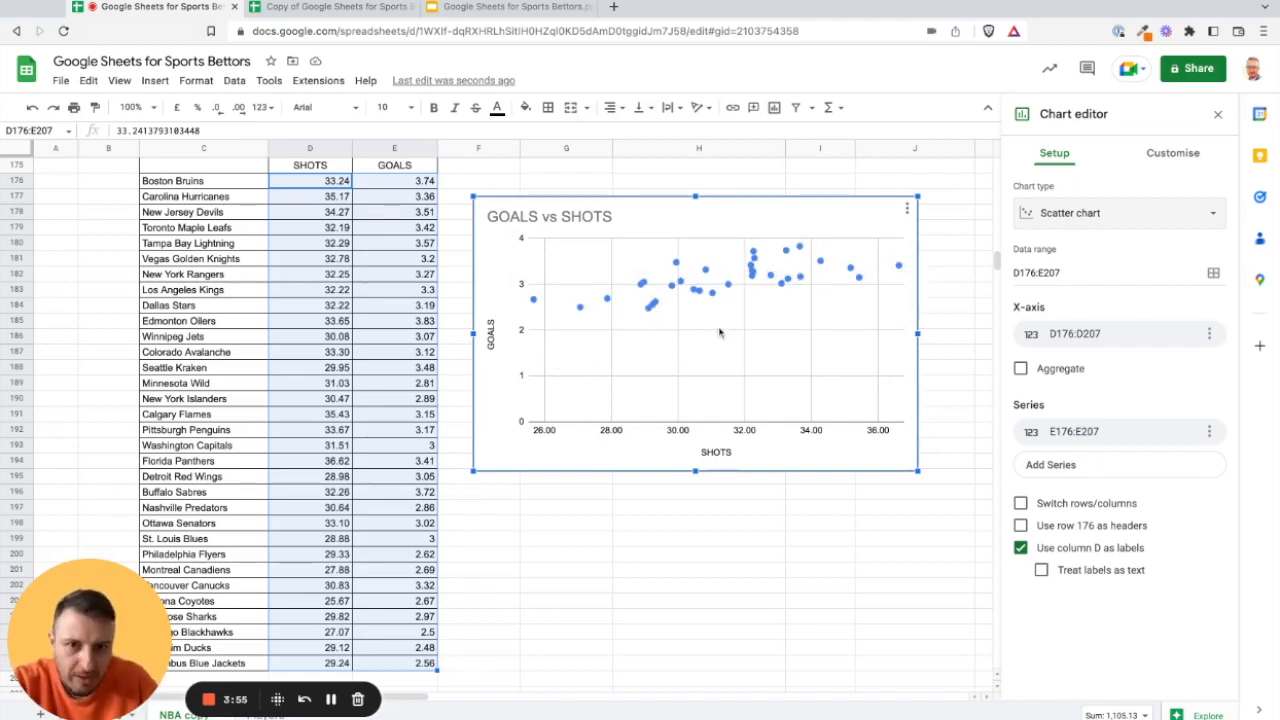
# Add a trend line to the scatter chart's data series.
pyautogui.click(1157, 152)
pyautogui.click(1075, 287)
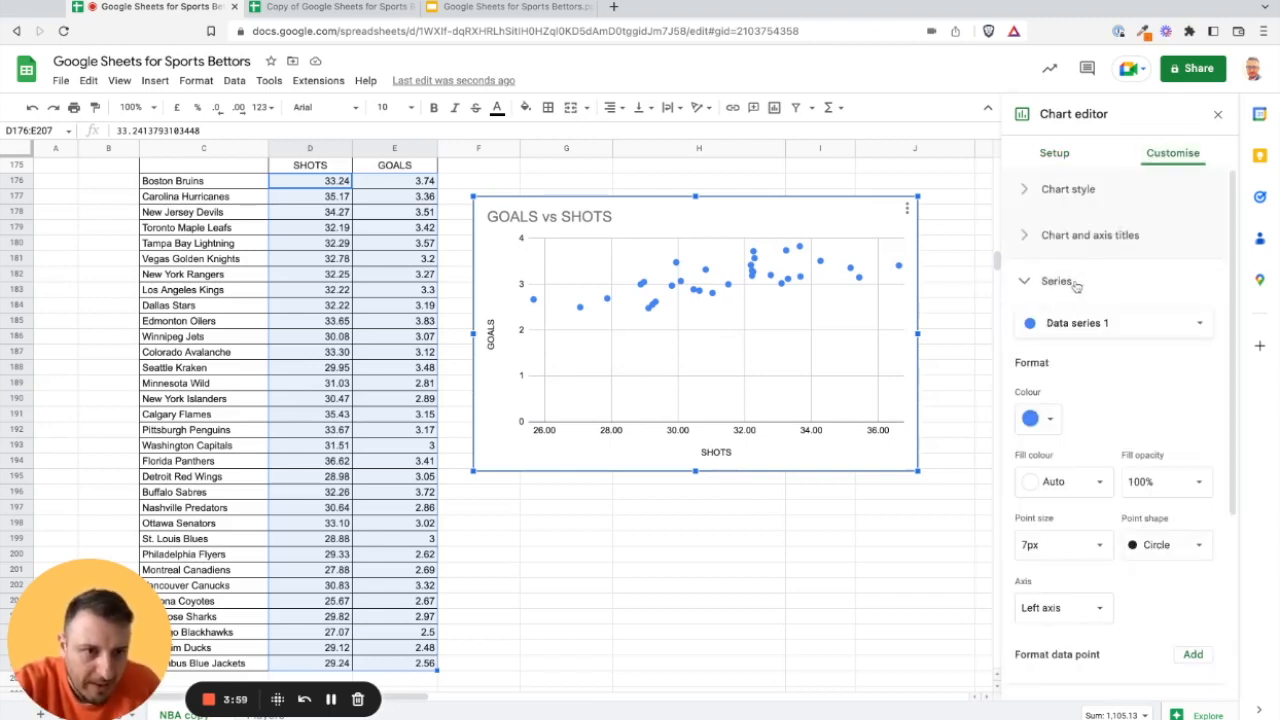
pyautogui.scroll(-3, 1072, 330)
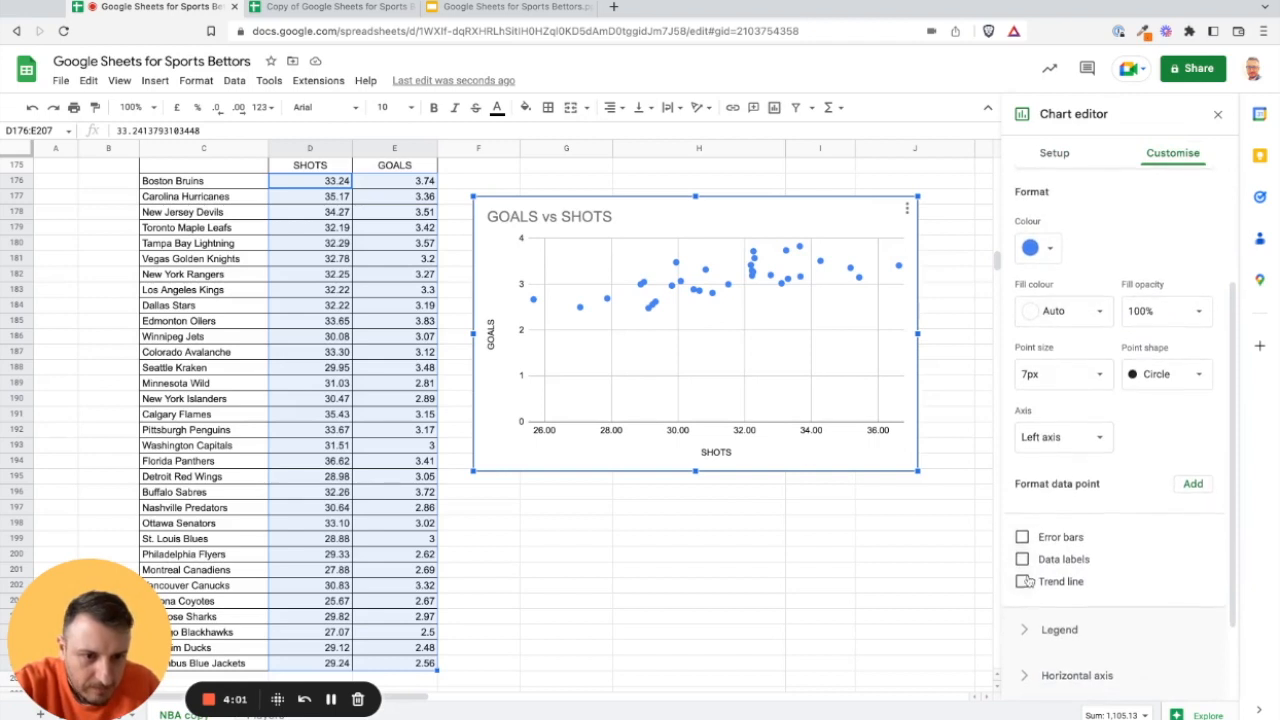
pyautogui.click(1023, 581)
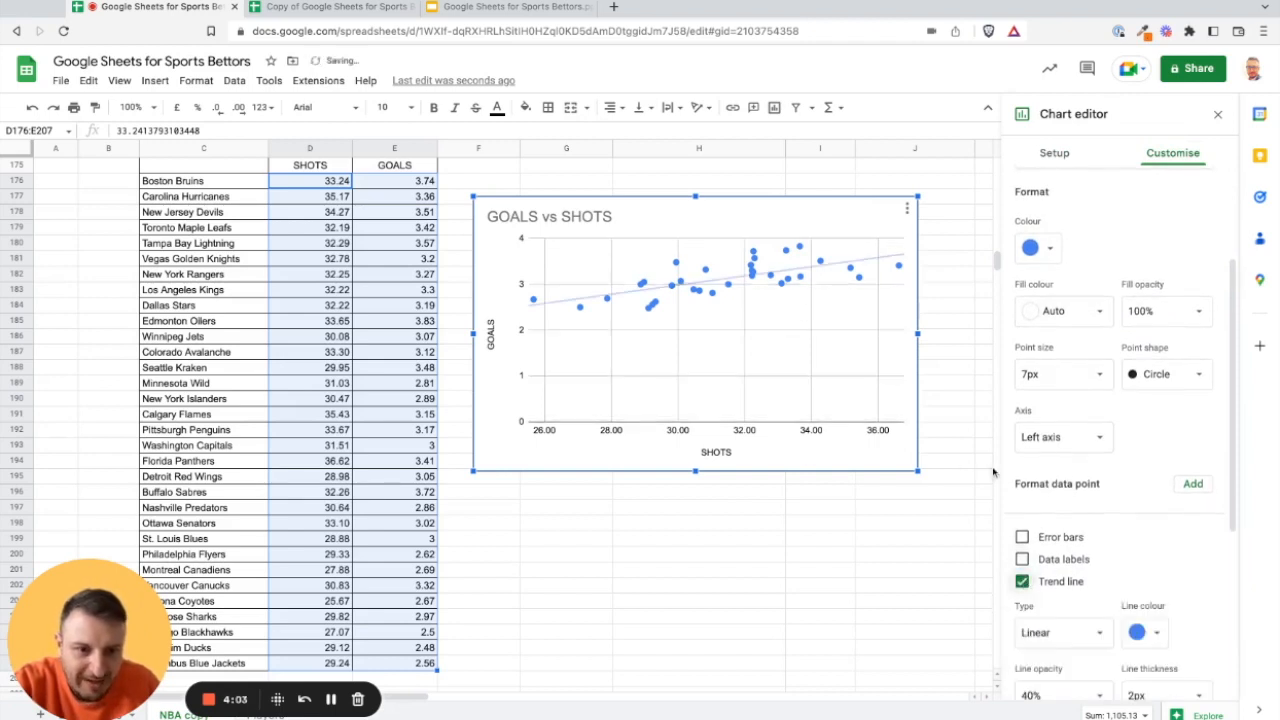
# Show the trend line's R² in the chart and set its label to use the equation.
pyautogui.scroll(-3, 1075, 395)
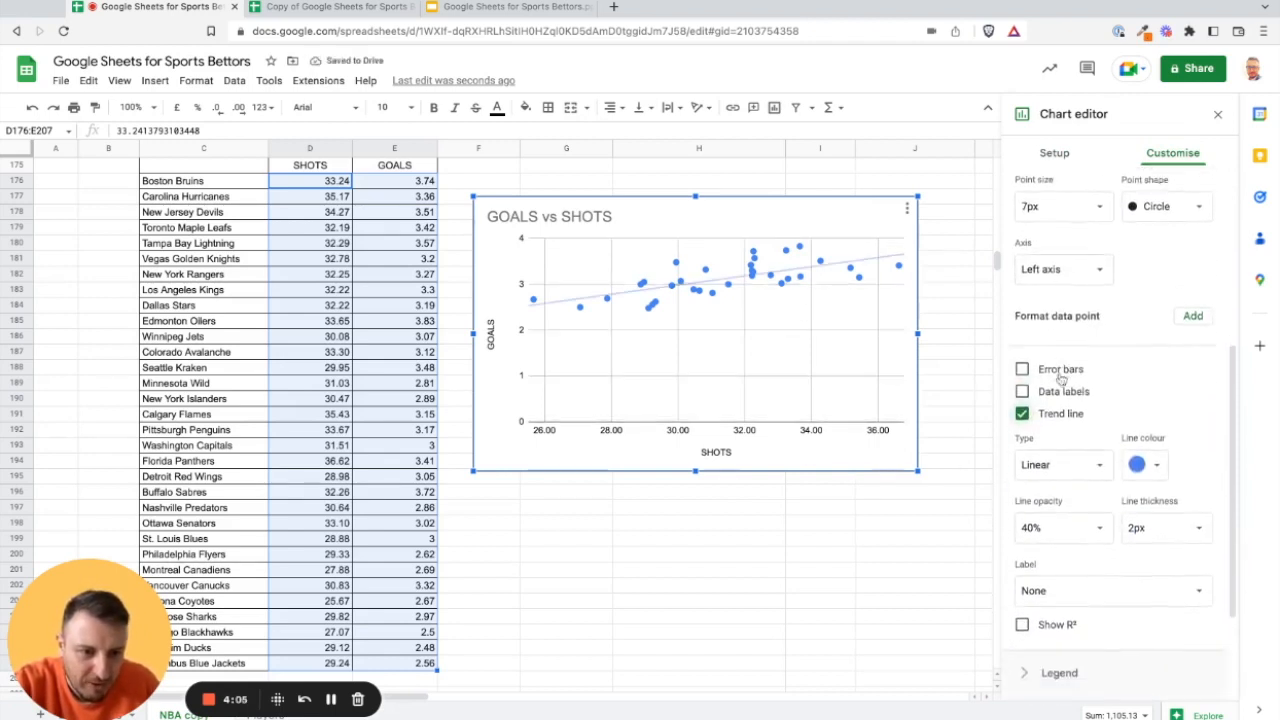
pyautogui.scroll(-2, 1062, 377)
pyautogui.click(1023, 505)
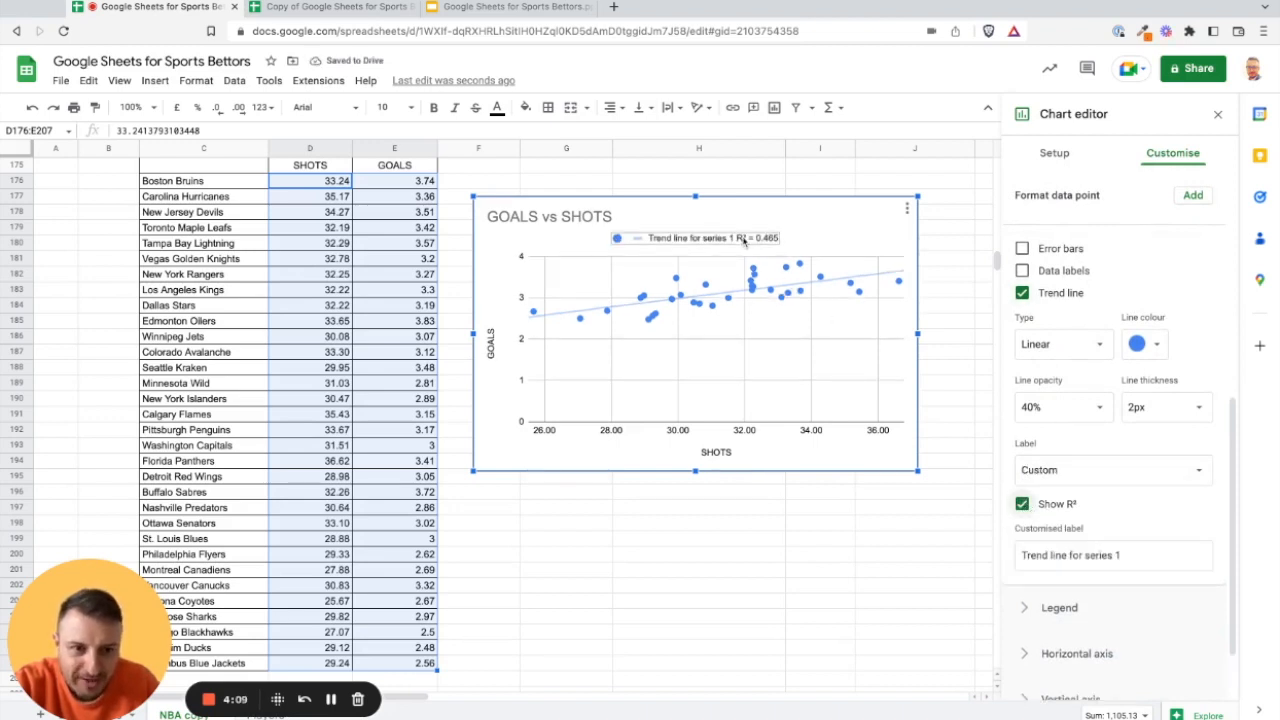
pyautogui.click(1088, 476)
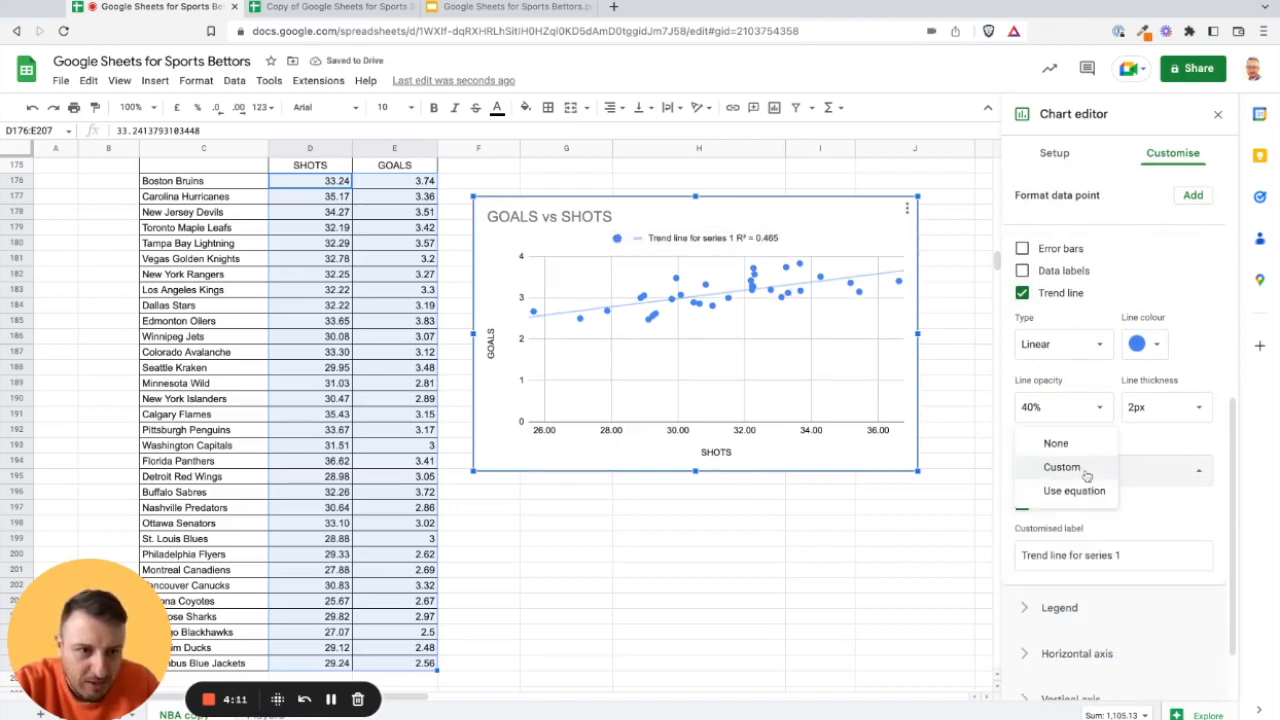
pyautogui.click(1078, 489)
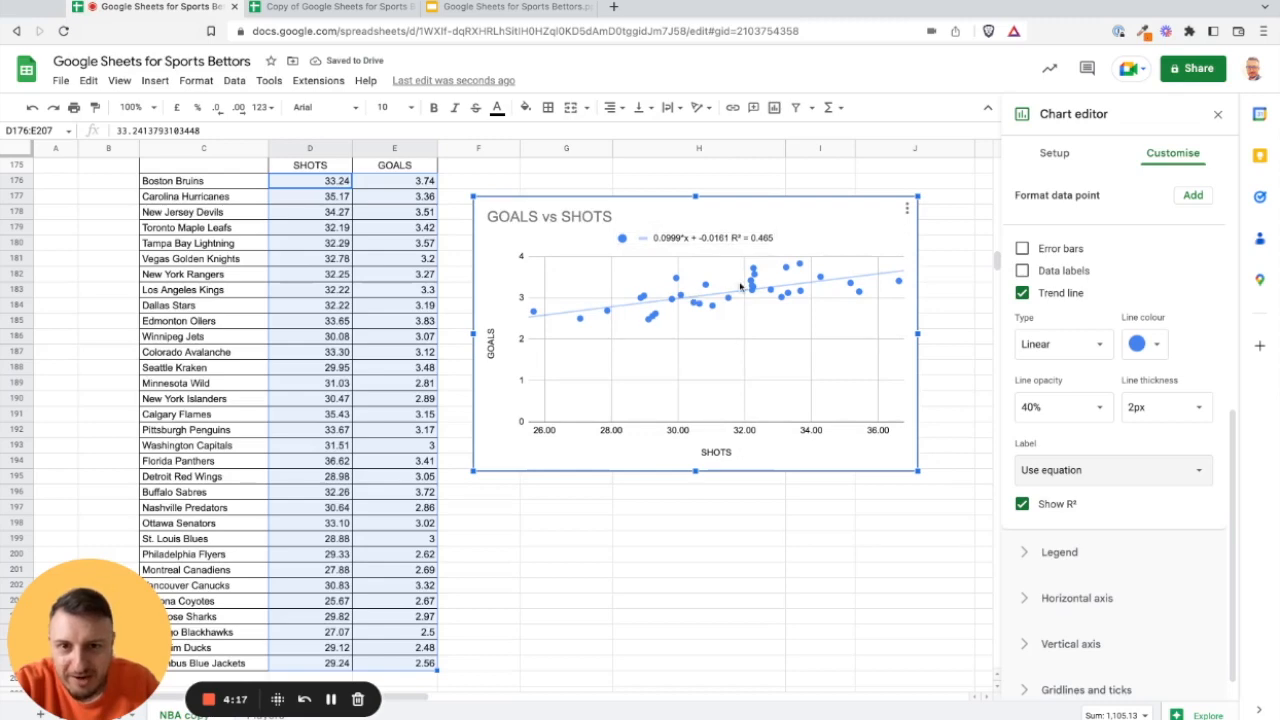
# Check the slope formula instructions in the Google Slides presentation, and return to the spreadsheet to label cell G197 as SLOPE.
pyautogui.click(640, 508)
pyautogui.scroll(-1, 699, 398)
pyautogui.scroll(-5, 699, 398)
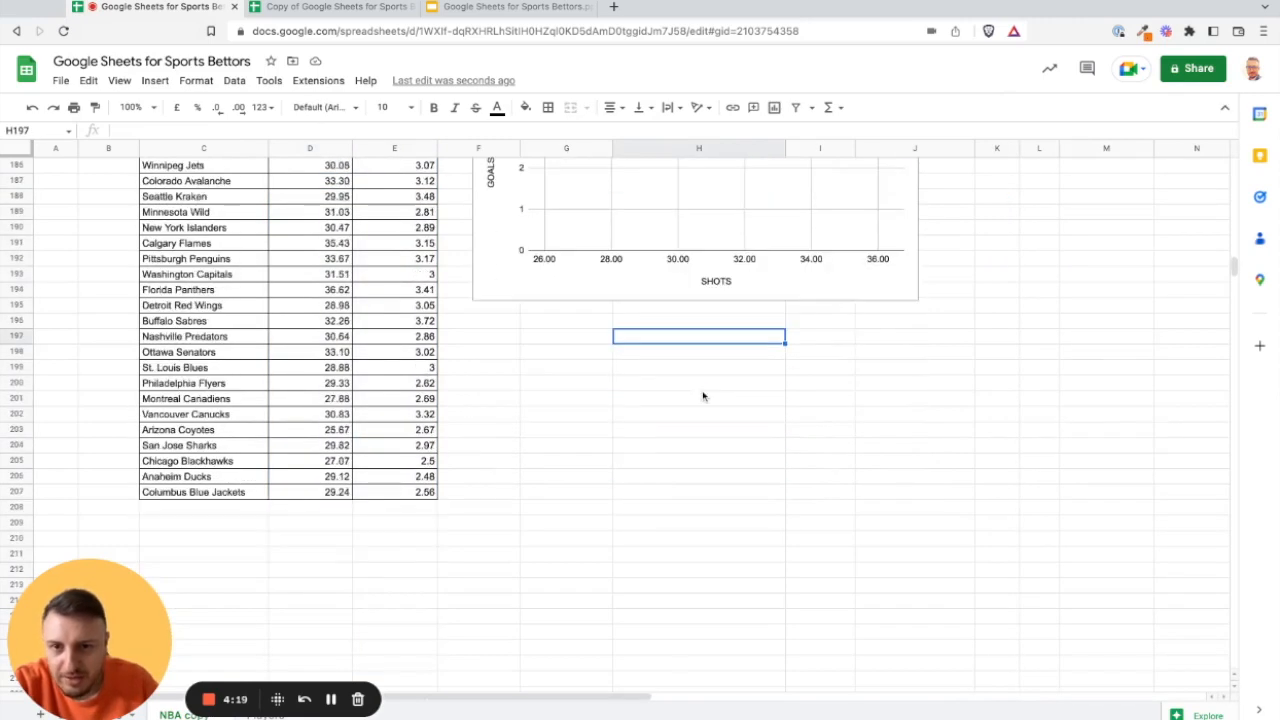
pyautogui.click(512, 6)
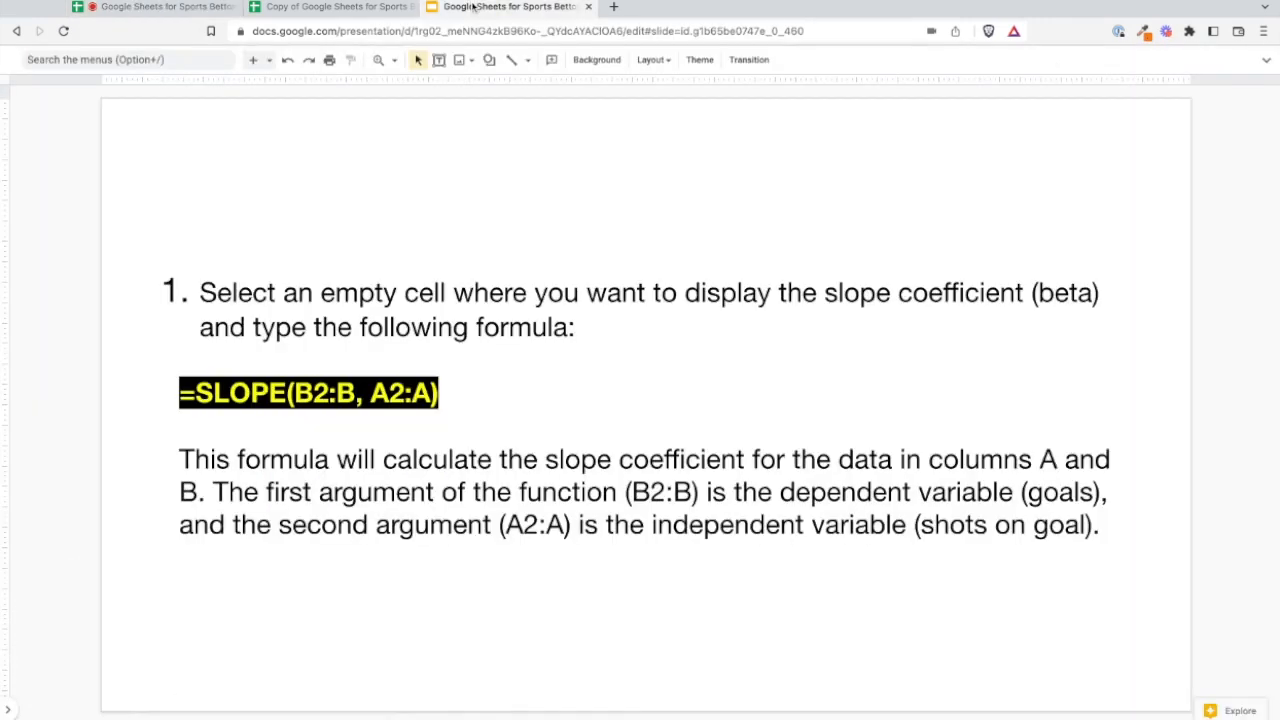
pyautogui.click(160, 7)
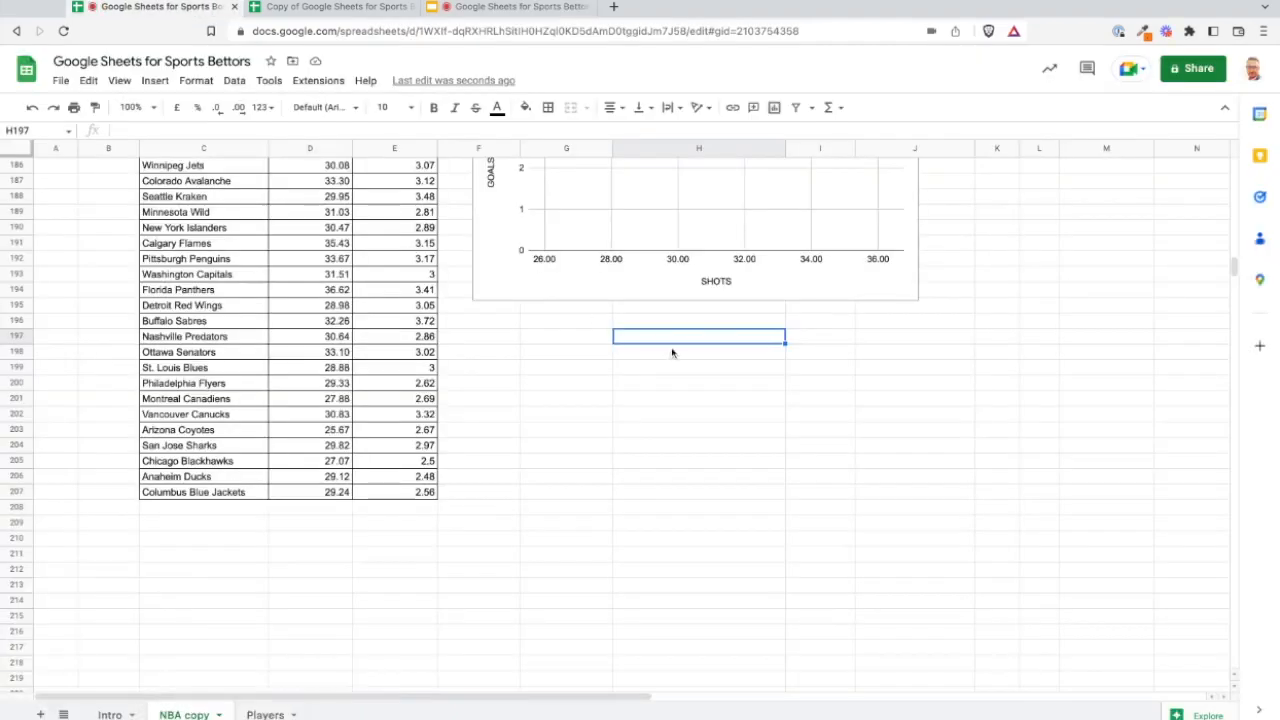
pyautogui.click(566, 336)
pyautogui.write('SLOPE')
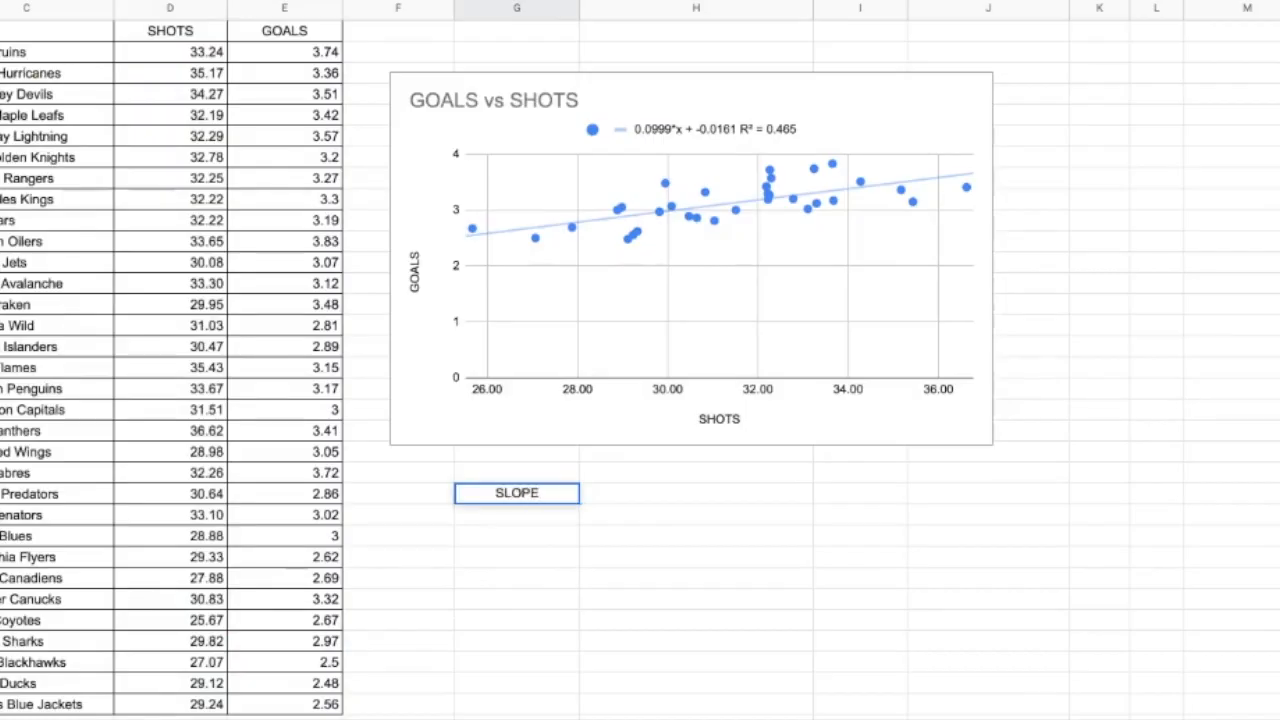
# Calculate the slope of goals against shots in cell H197 with =SLOPE(E176:E207,D176:D207).
pyautogui.press('Tab')
pyautogui.write('=s')
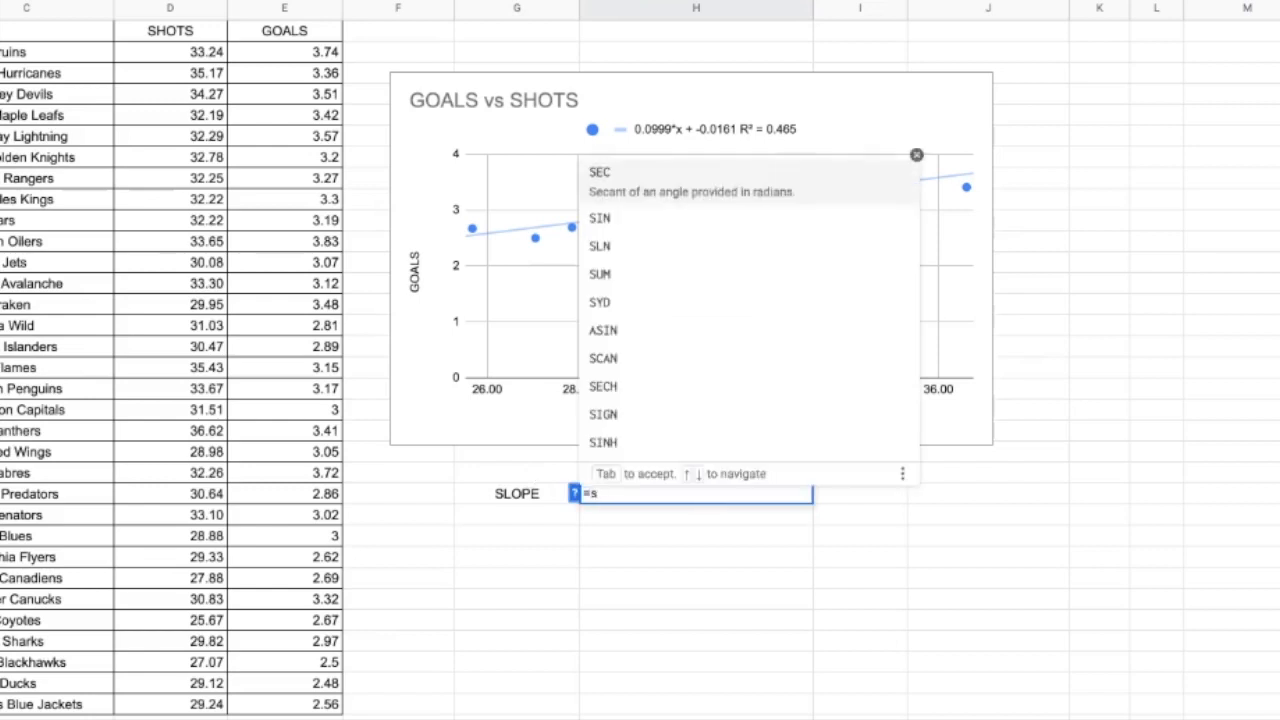
pyautogui.write('lop')
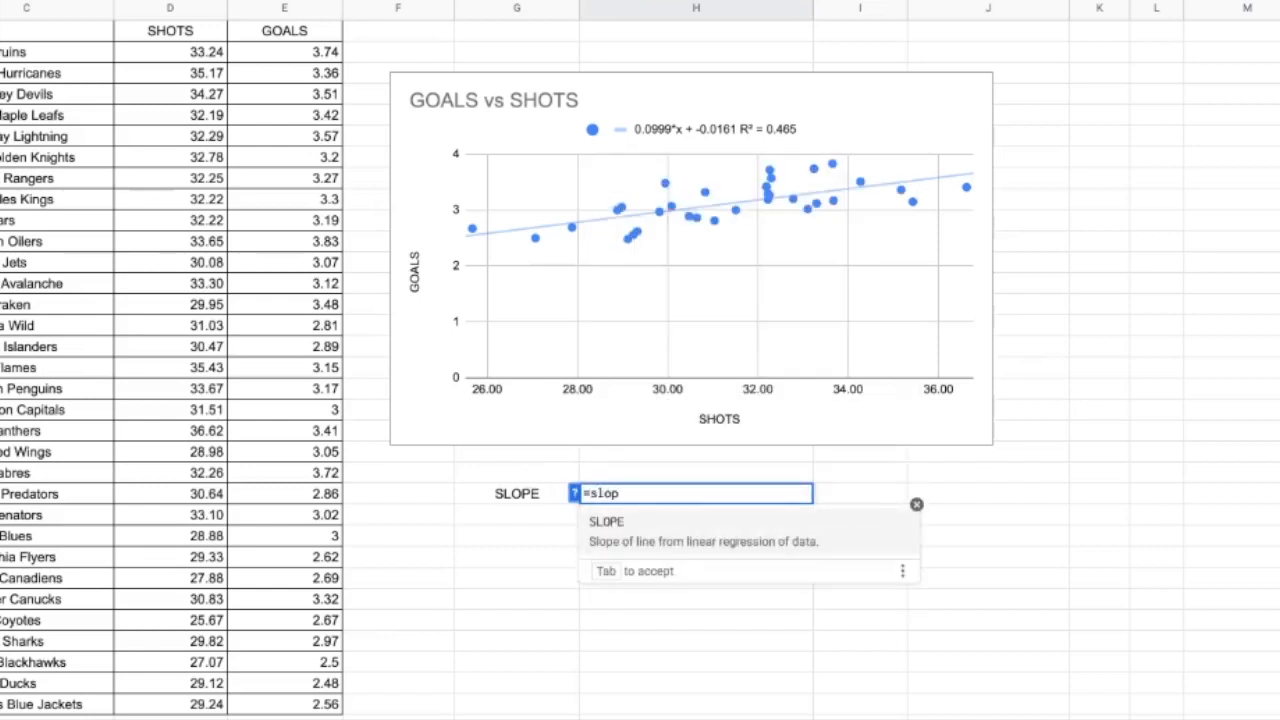
pyautogui.click(630, 538)
pyautogui.moveTo(280, 57); pyautogui.dragTo(303, 705)
pyautogui.write(',')
pyautogui.moveTo(163, 55); pyautogui.dragTo(163, 705)
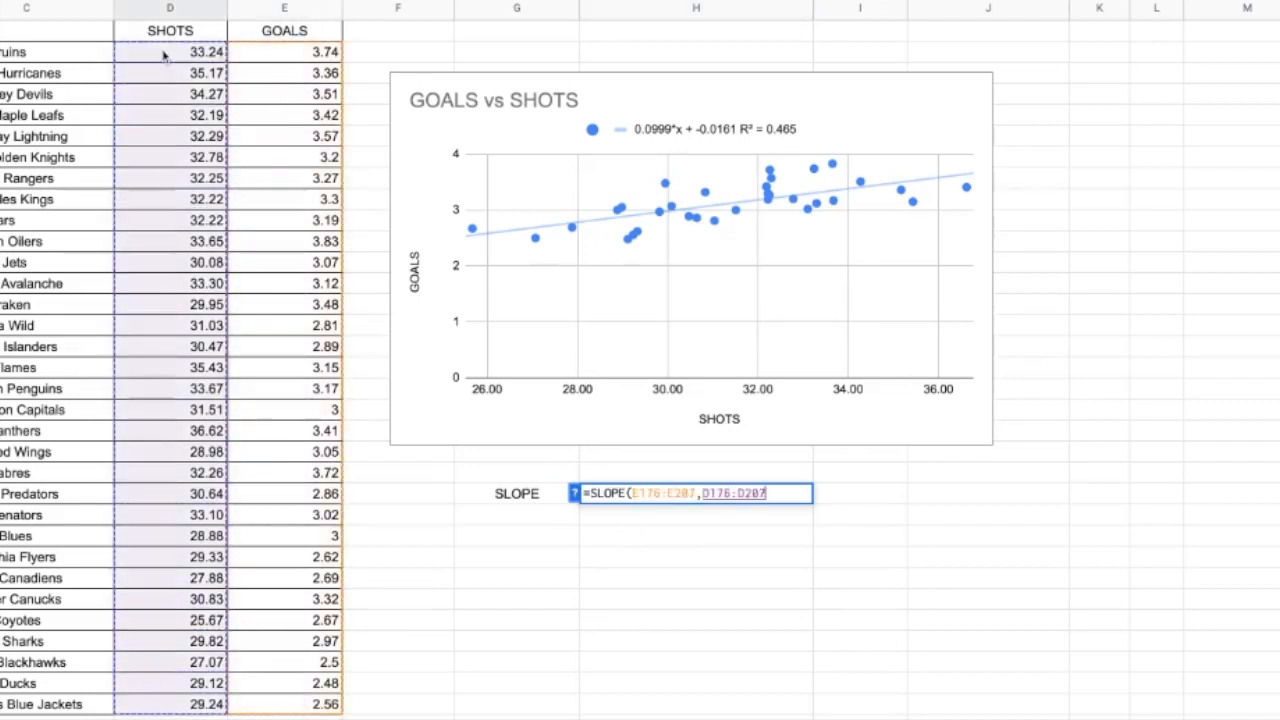
pyautogui.write(')')
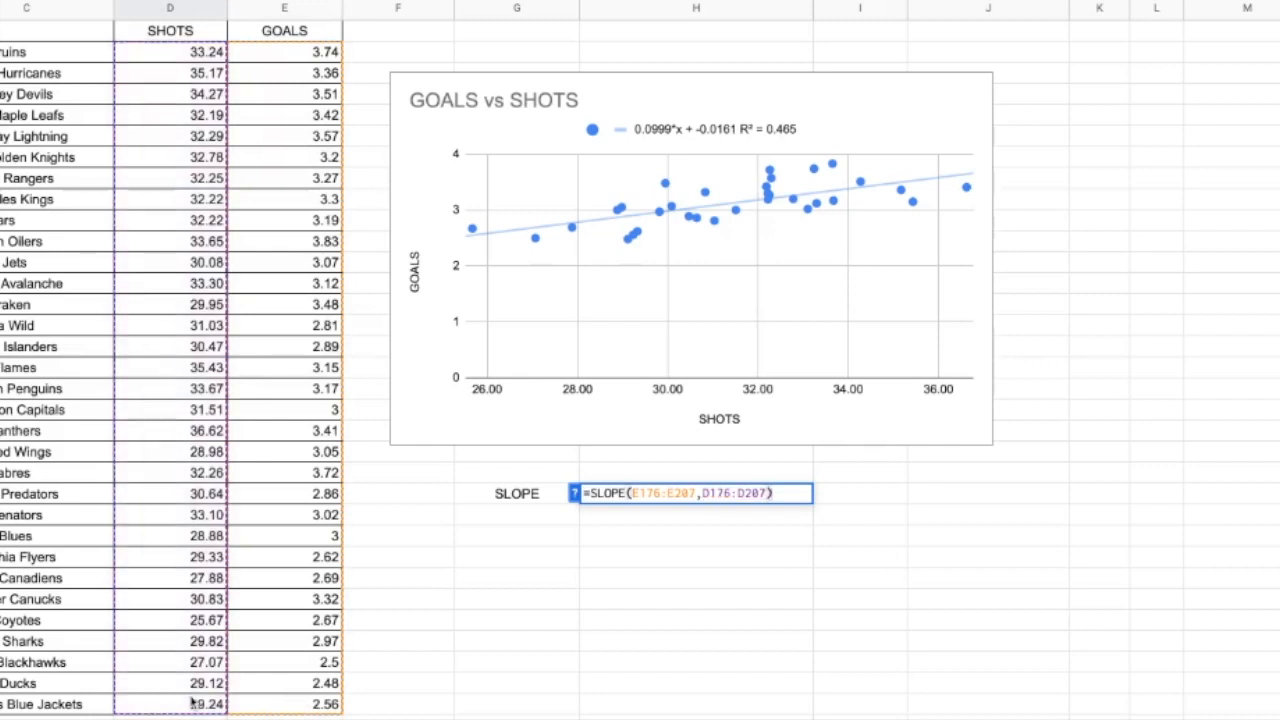
pyautogui.press('Return')
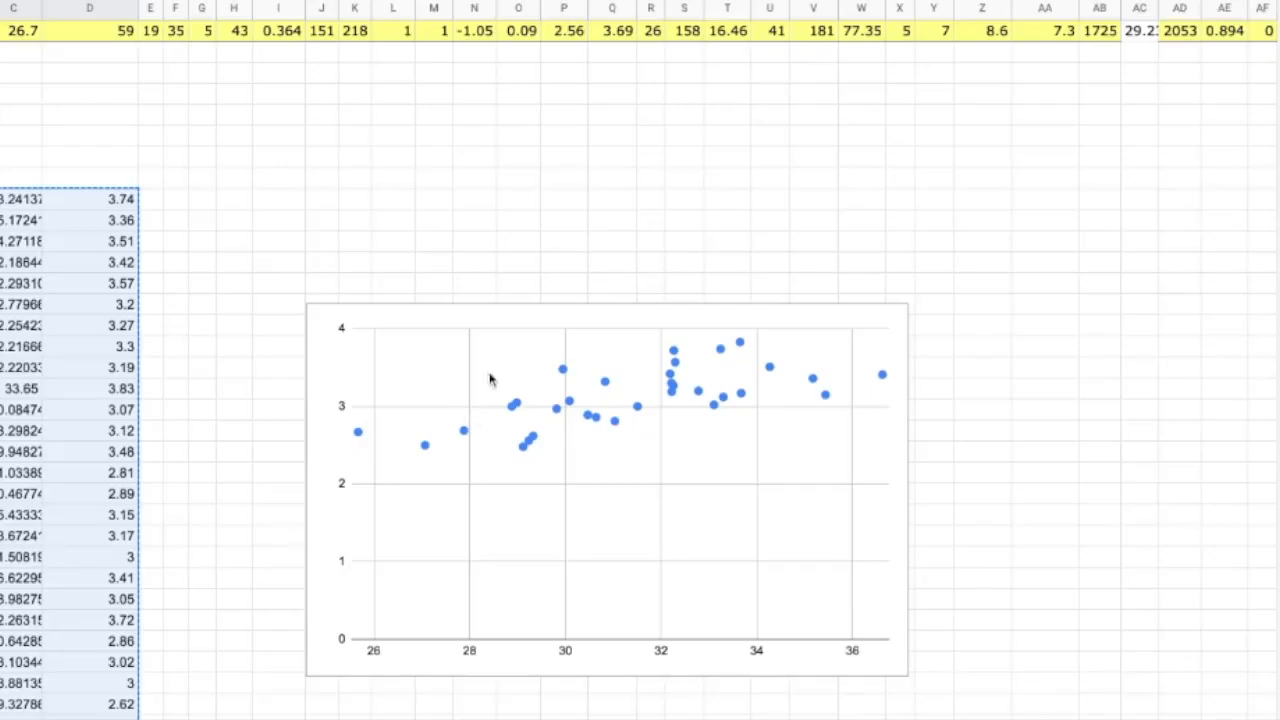
pyautogui.scroll(-5, 490, 379)
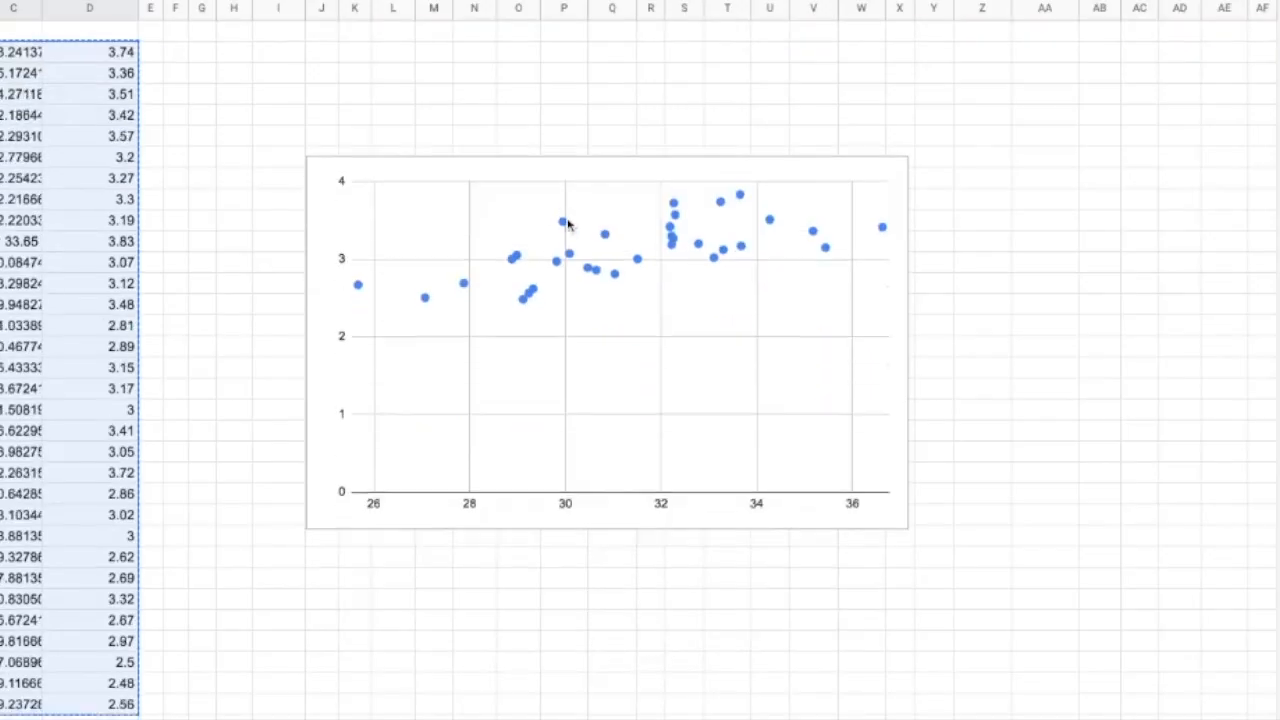
pyautogui.scroll(1, 567, 218)
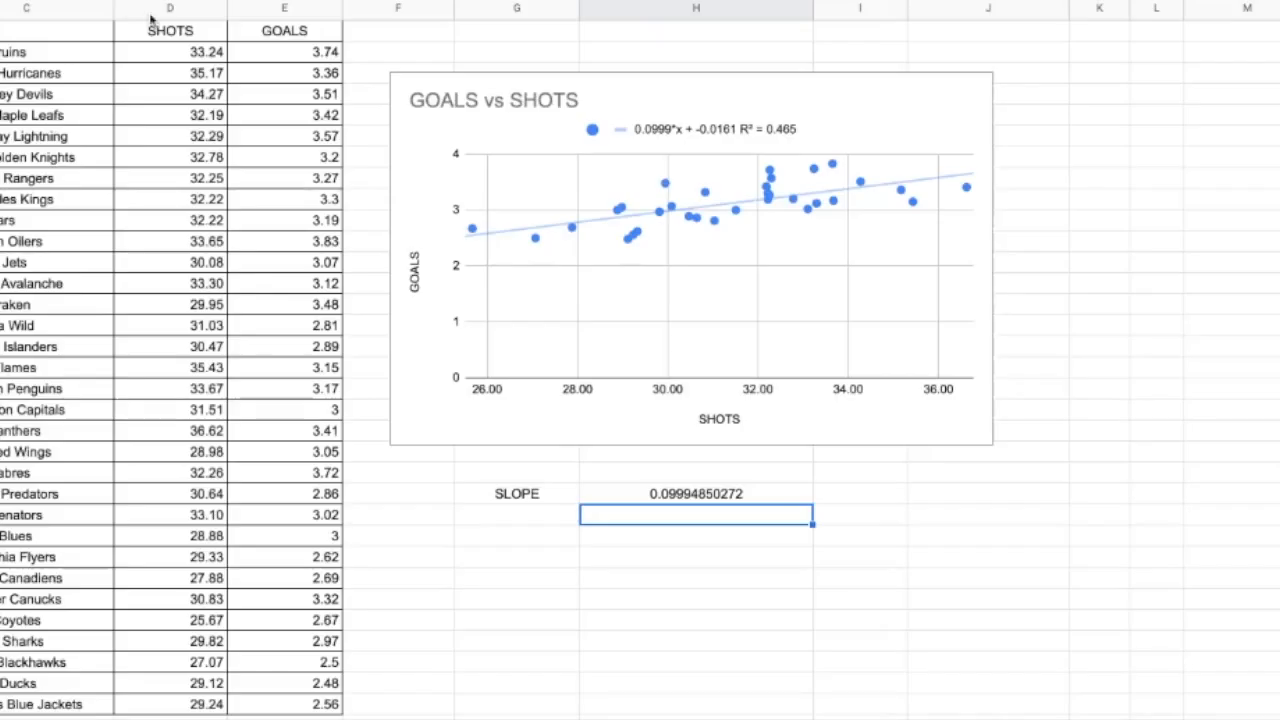
# Label cell G198 as INTERCEPT and calculate it in H198 with =INTERCEPT(E176:E207,D176:D207).
pyautogui.scroll(-1, 565, 440)
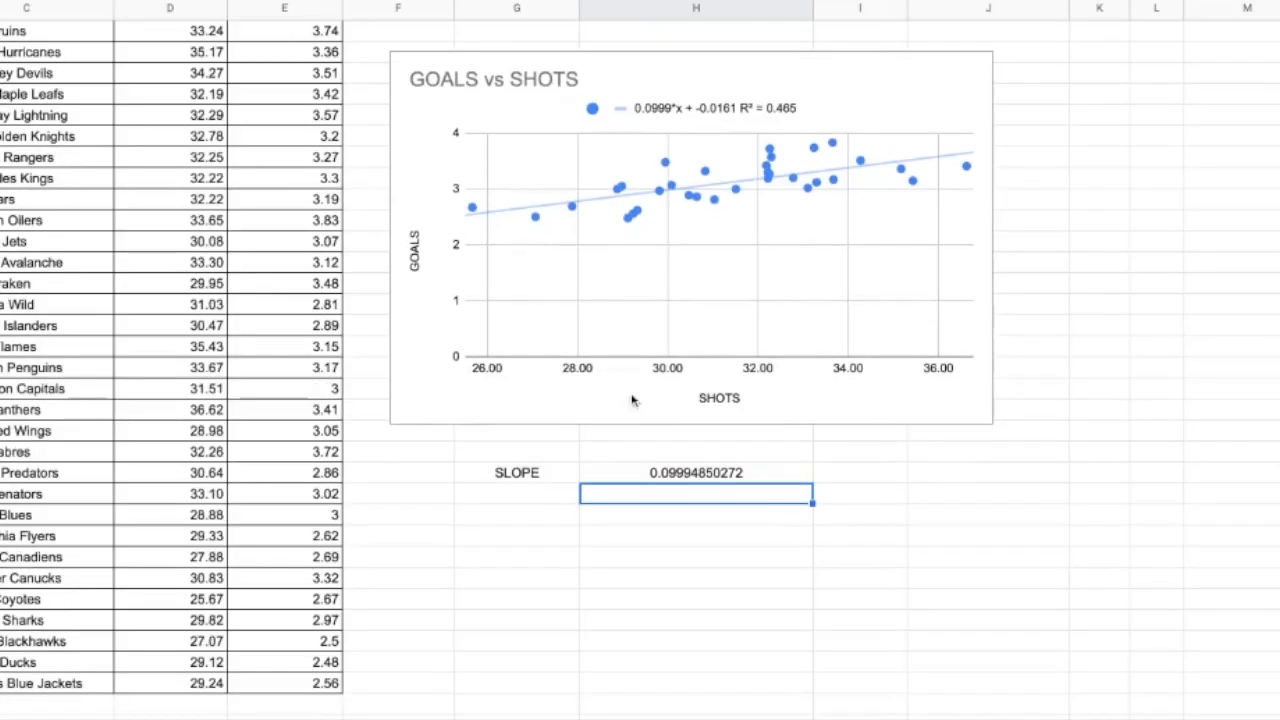
pyautogui.write('INTERCEPT')
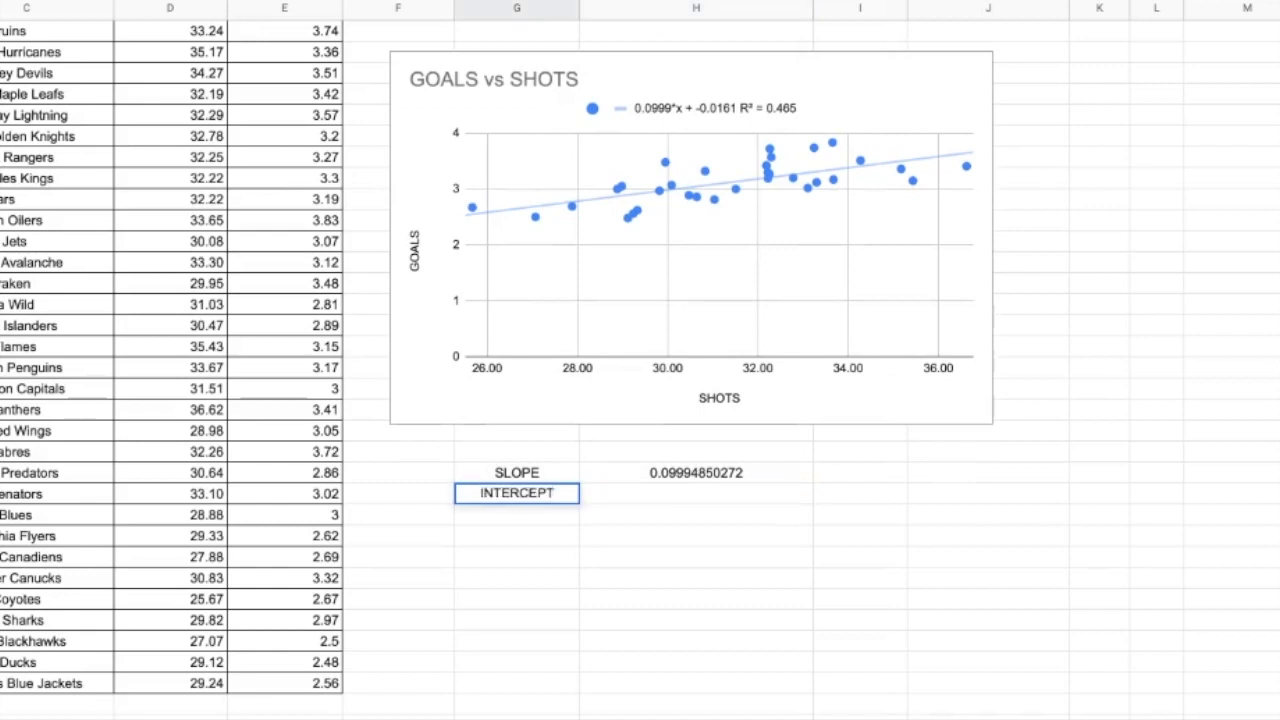
pyautogui.press('Tab')
pyautogui.write('=inte')
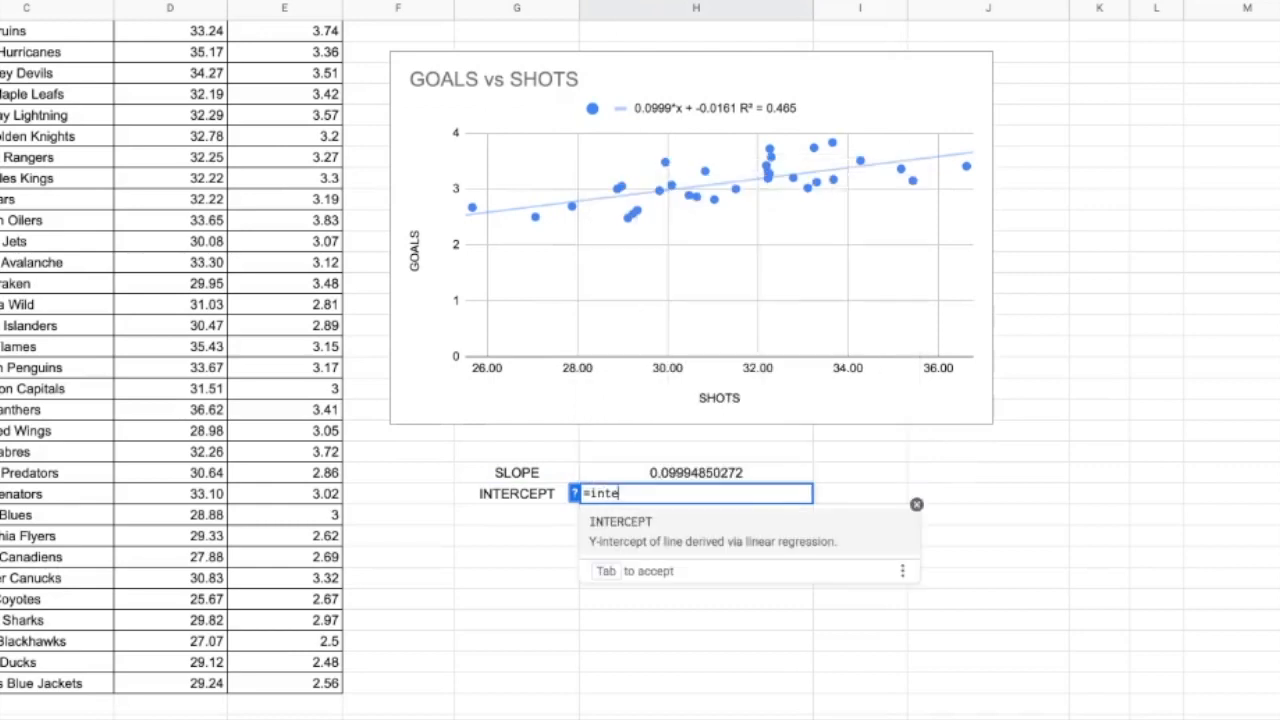
pyautogui.write('r')
pyautogui.press('Tab')
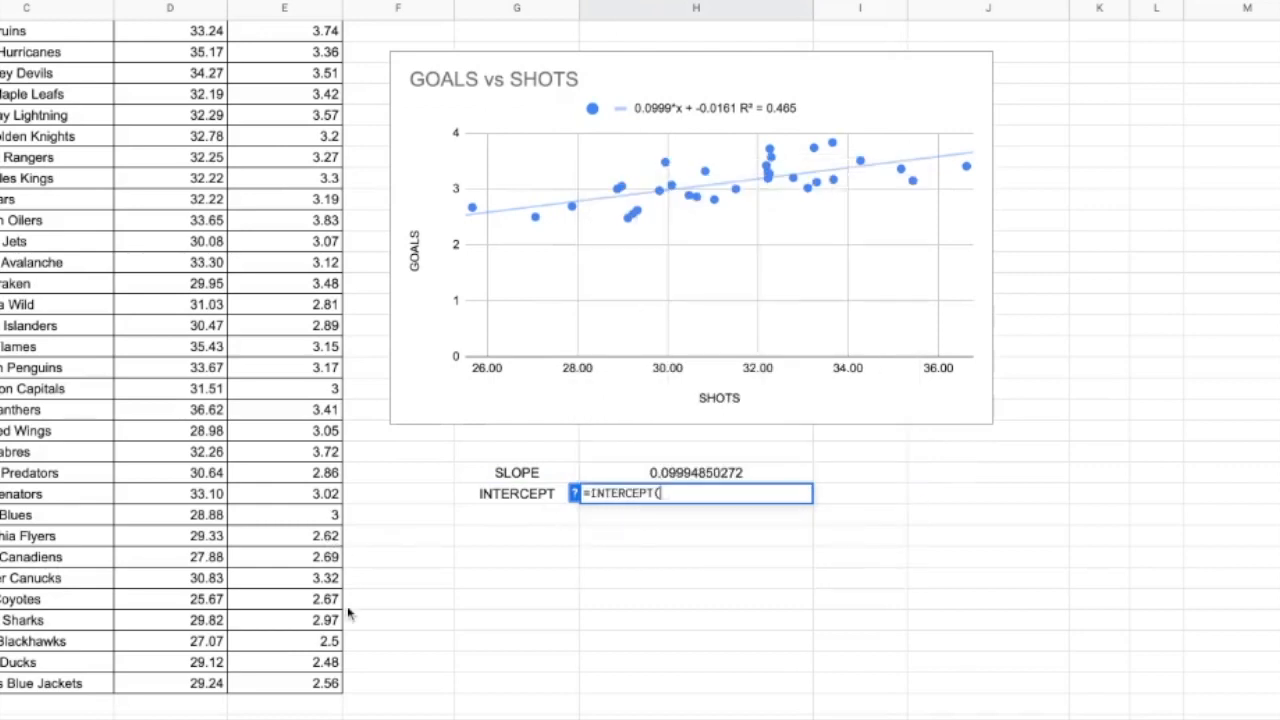
pyautogui.moveTo(293, 690); pyautogui.dragTo(295, 102)
pyautogui.write(',')
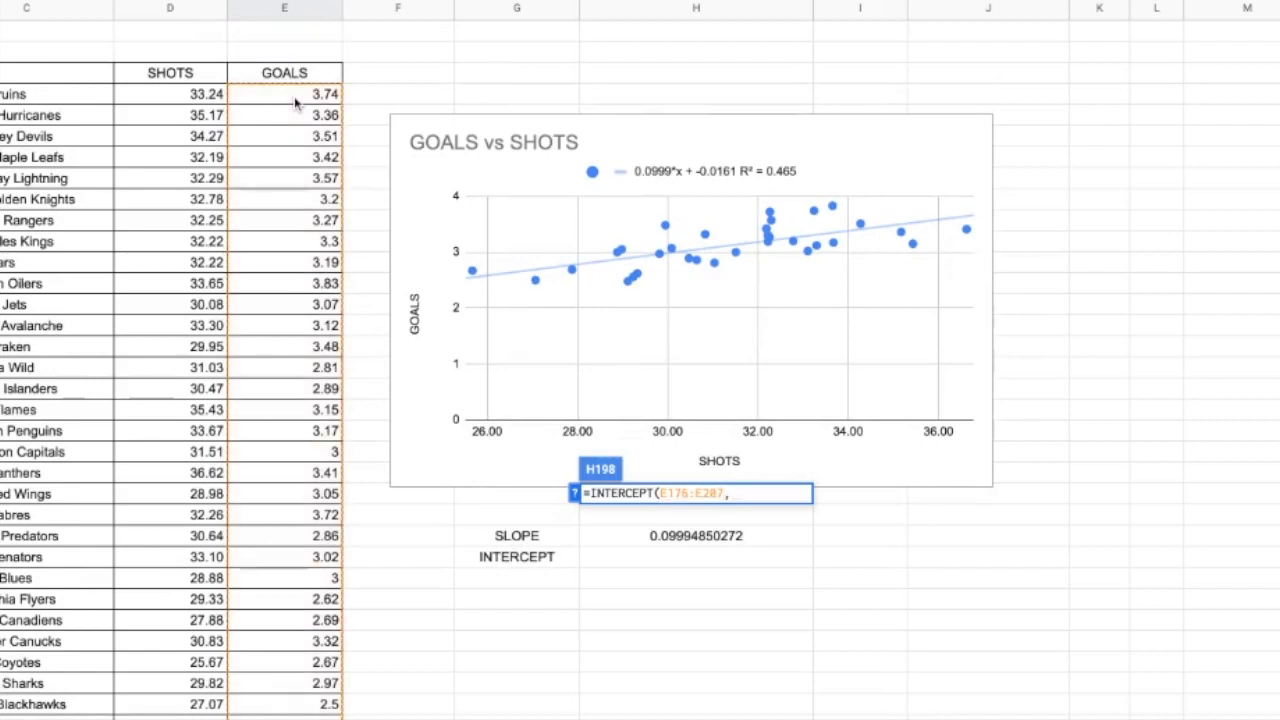
pyautogui.moveTo(205, 94); pyautogui.dragTo(200, 662)
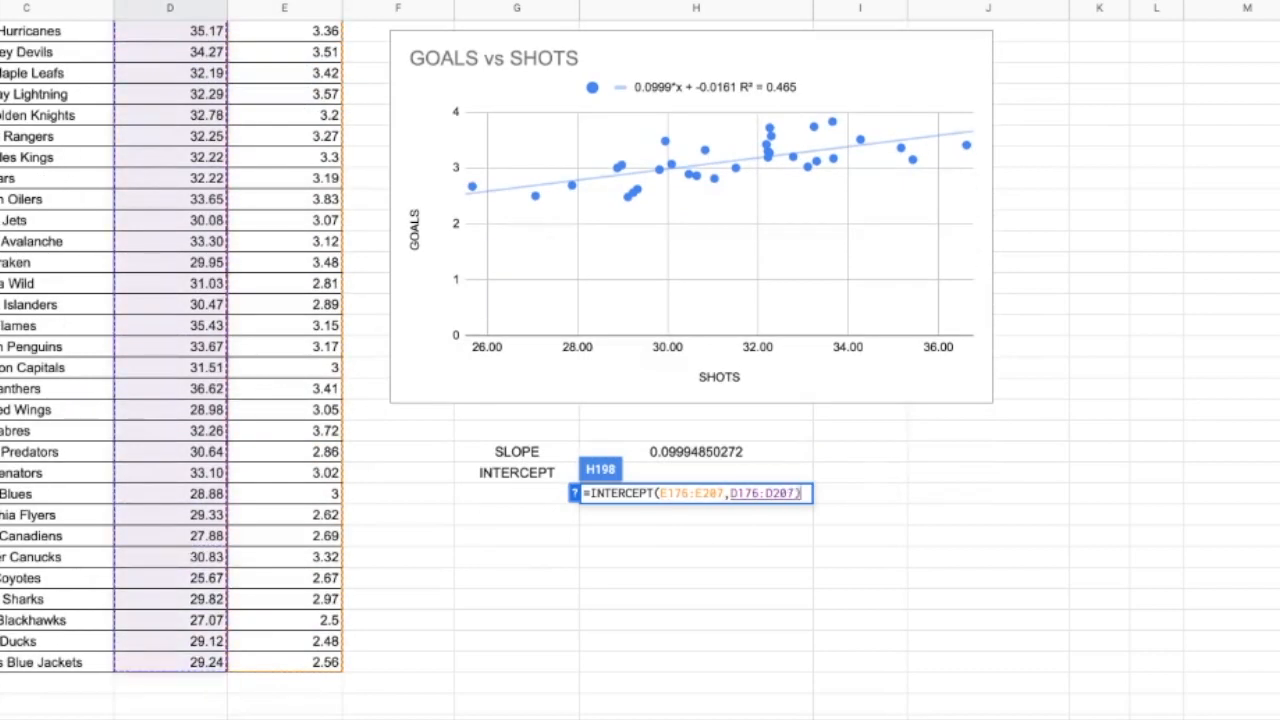
pyautogui.press('Return')
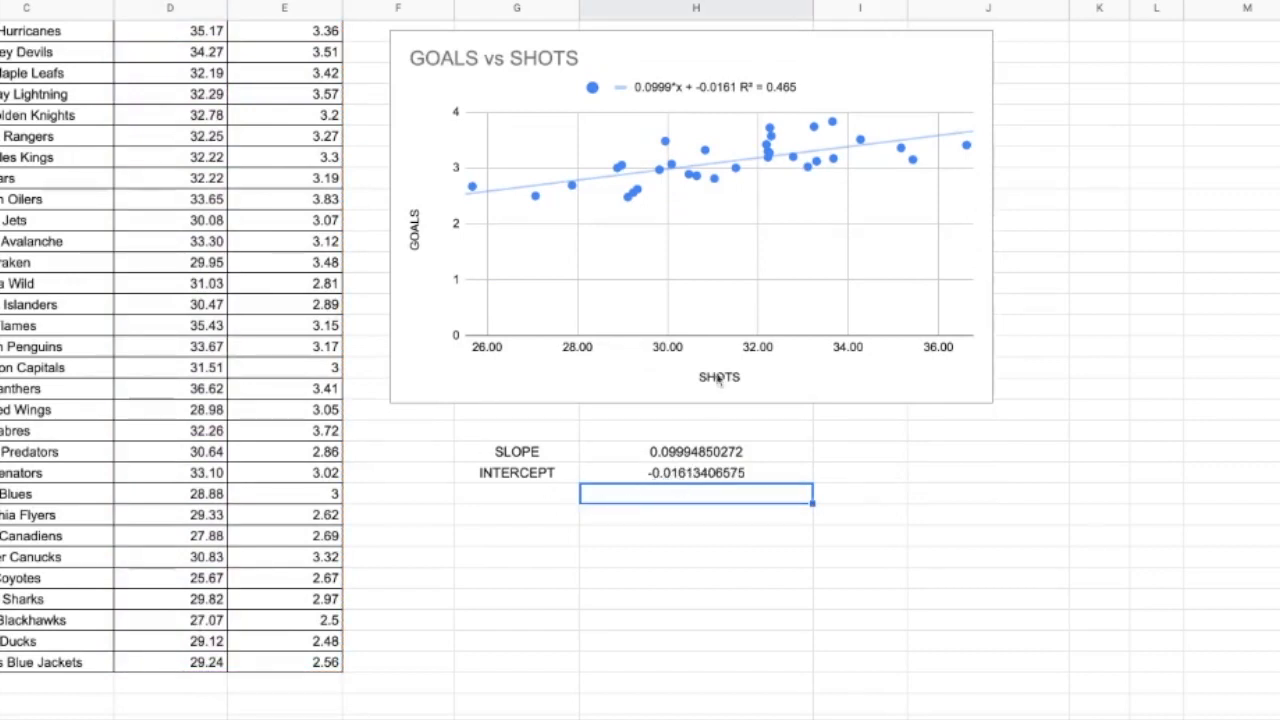
# Label cell G199 below INTERCEPT as R-Squared.
pyautogui.click(521, 499)
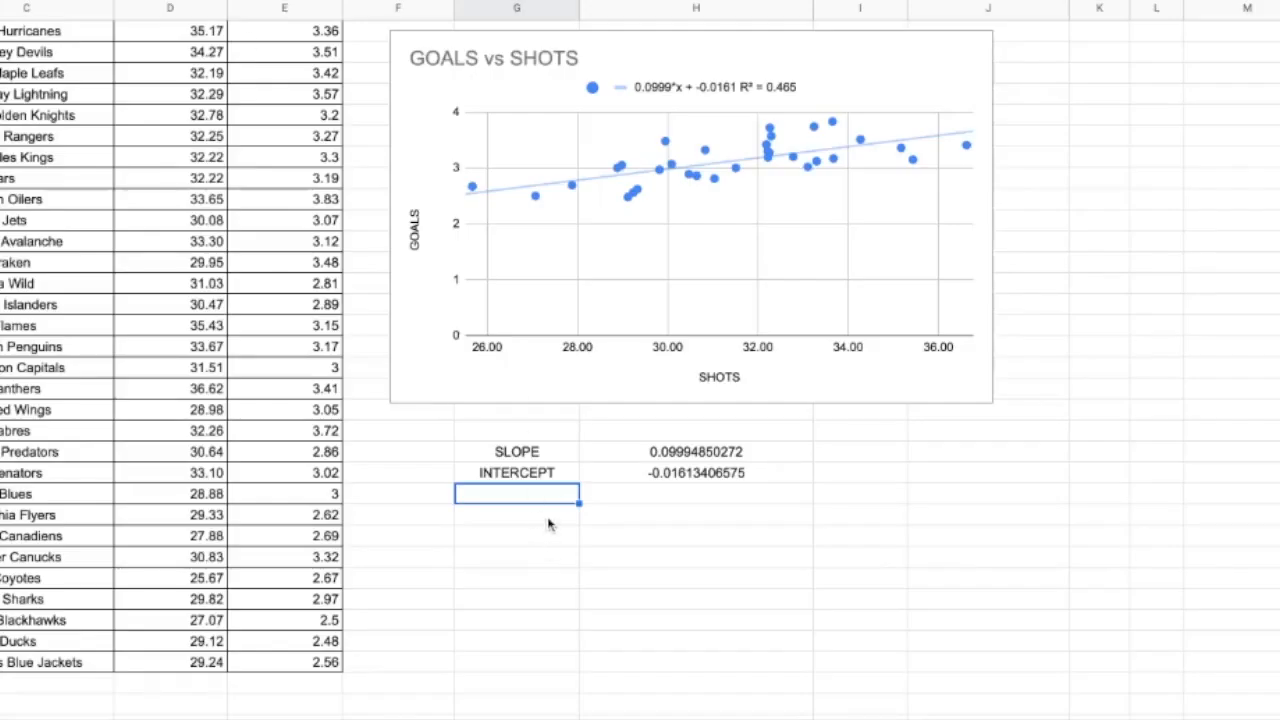
pyautogui.write('RS')
pyautogui.press('BackSpace')
pyautogui.press('BackSpace')
pyautogui.write('R-Squared')
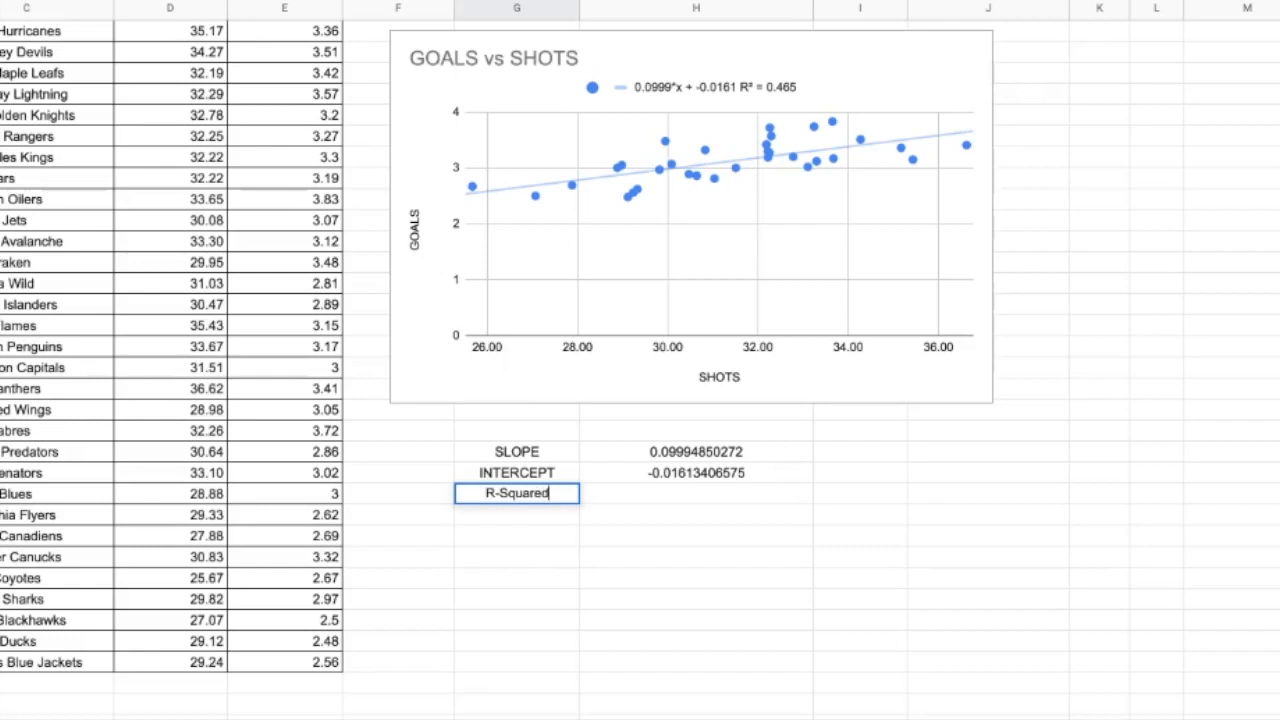
# Calculate R-Squared of goals against shots in cell H199 with =RSQ(E176:E207,D176:D207).
pyautogui.press('Tab')
pyautogui.write('=')
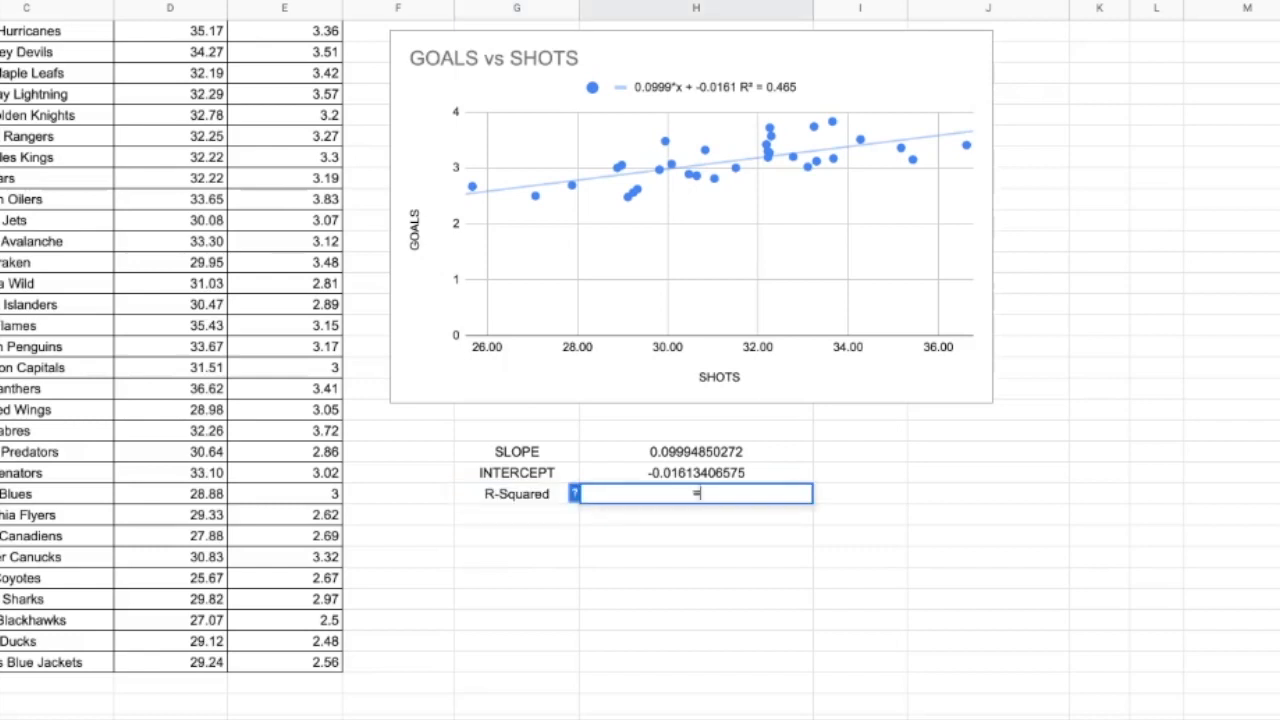
pyautogui.write('rsq')
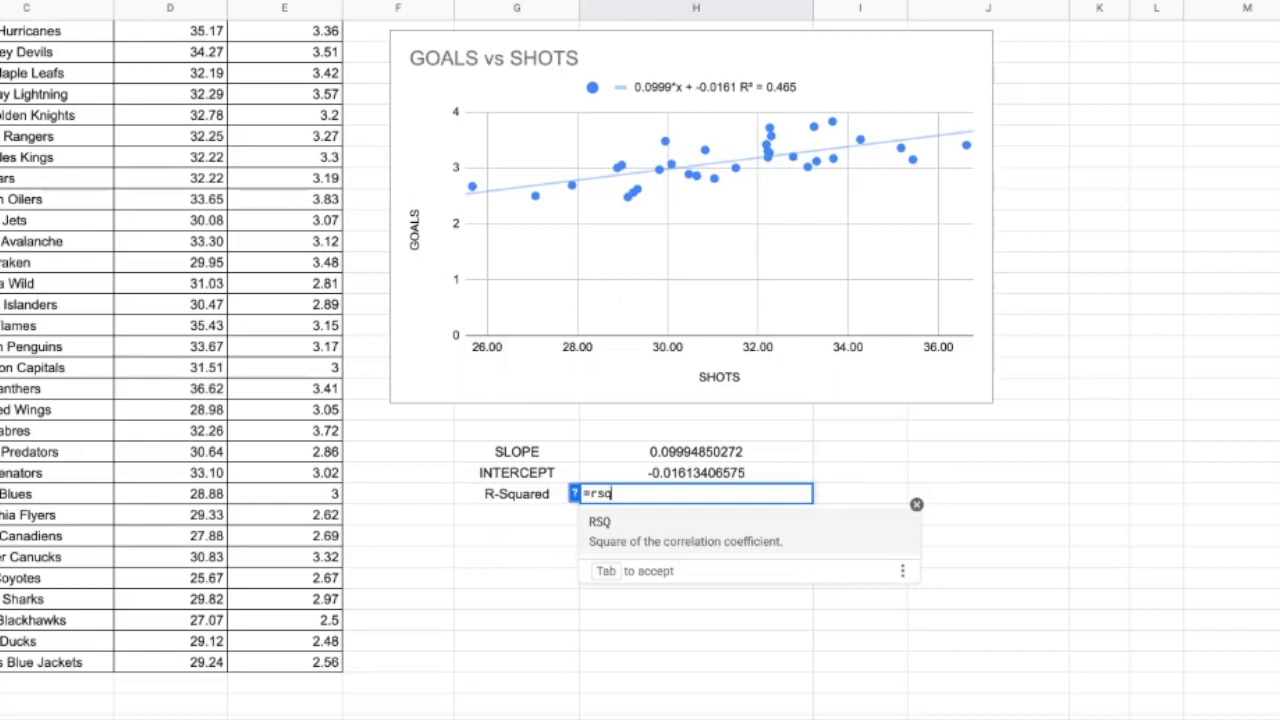
pyautogui.click(619, 531)
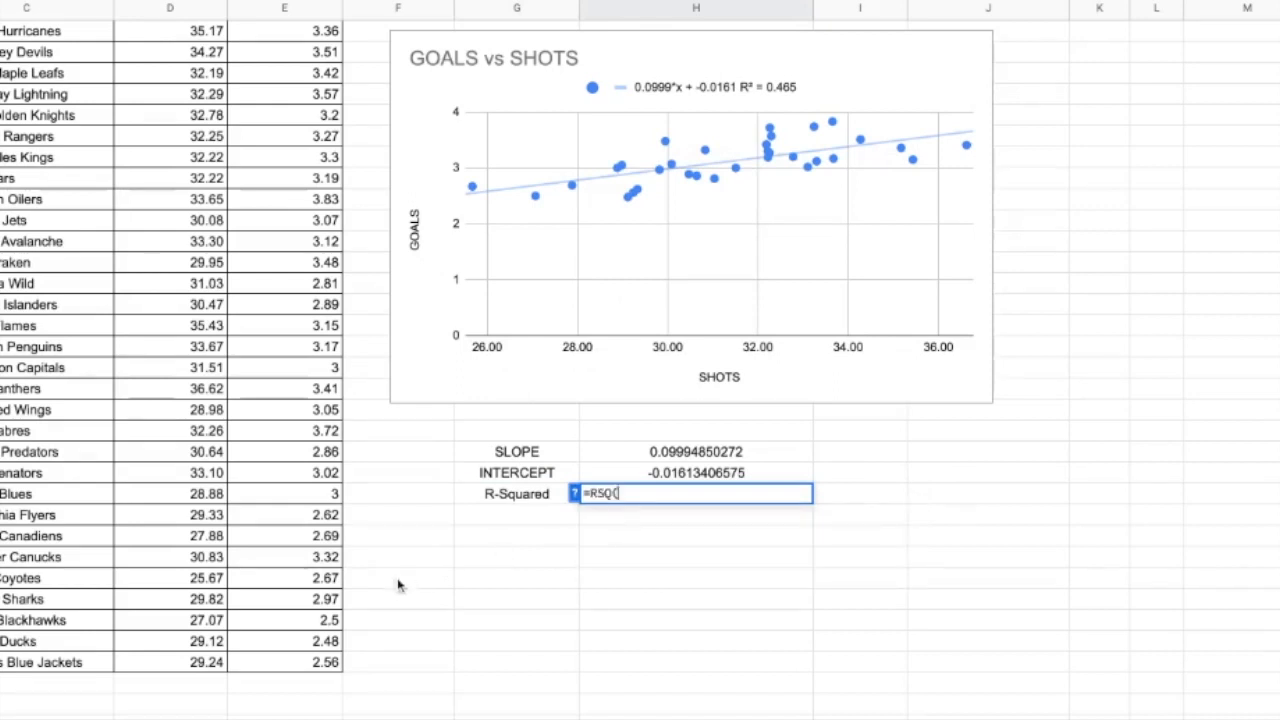
pyautogui.click(293, 670)
pyautogui.press('super+shift+Up')
pyautogui.hotkey('shift', 'Down')
pyautogui.write(',')
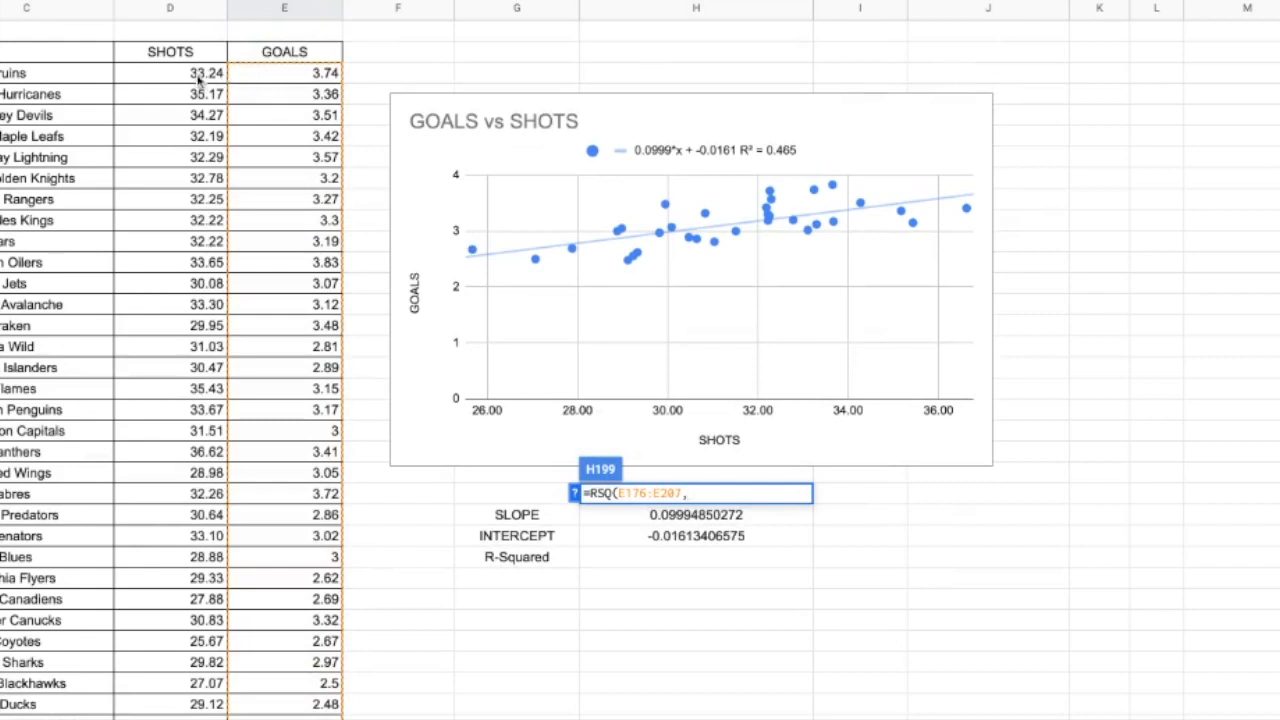
pyautogui.moveTo(197, 76); pyautogui.dragTo(200, 620)
pyautogui.write(')')
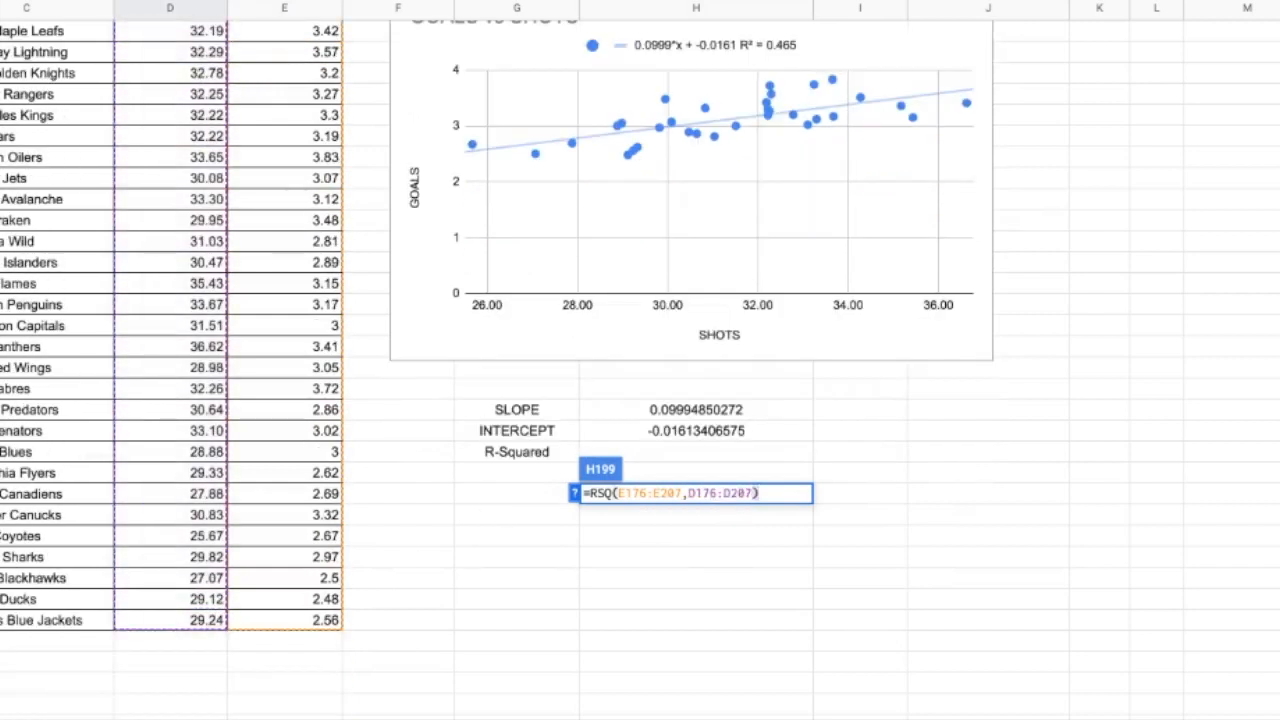
pyautogui.press('Return')
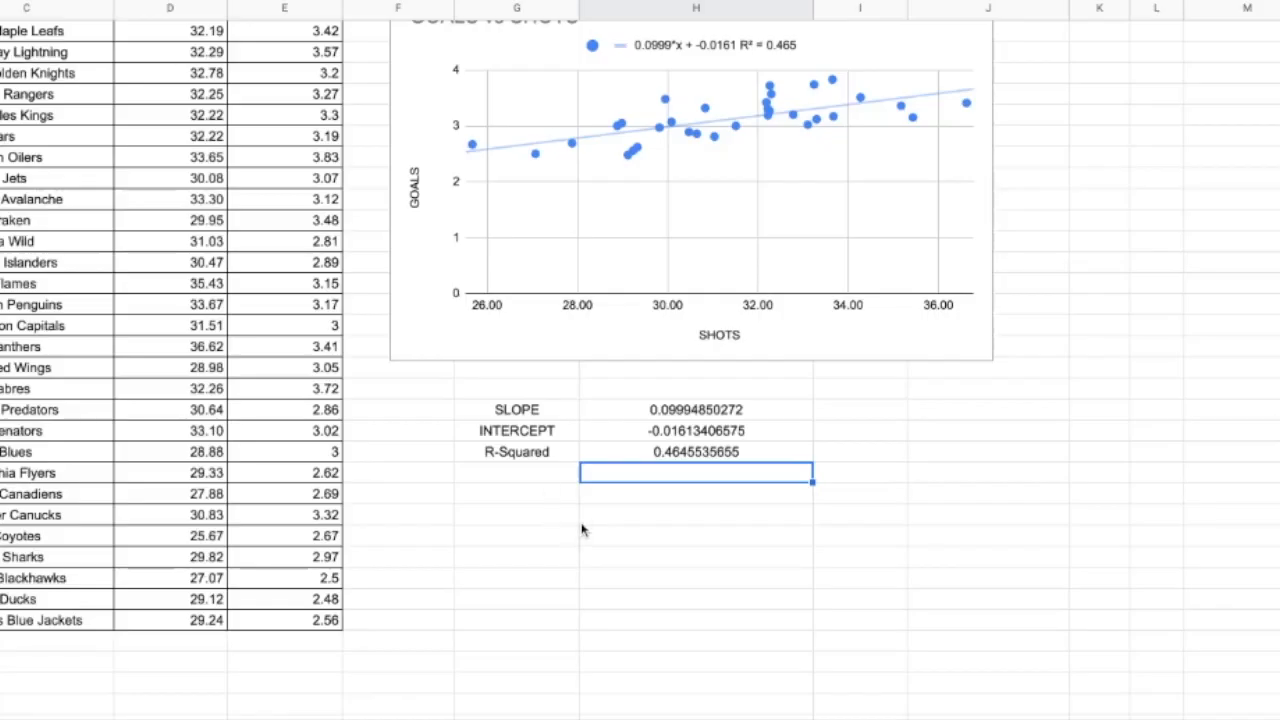
# Label cell G200 as Standard Err and begin a STEYX formula in H200.
pyautogui.click(573, 479)
pyautogui.write('Standard Err')
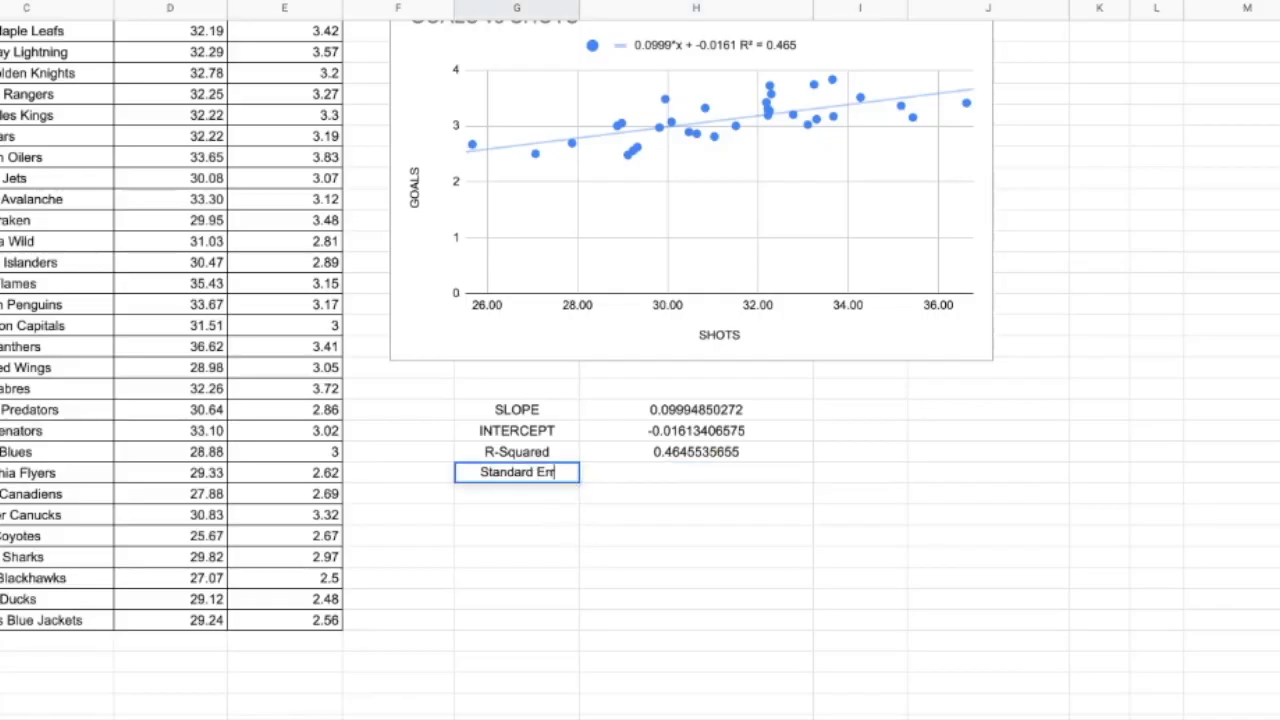
pyautogui.press('Tab')
pyautogui.write('=ste')
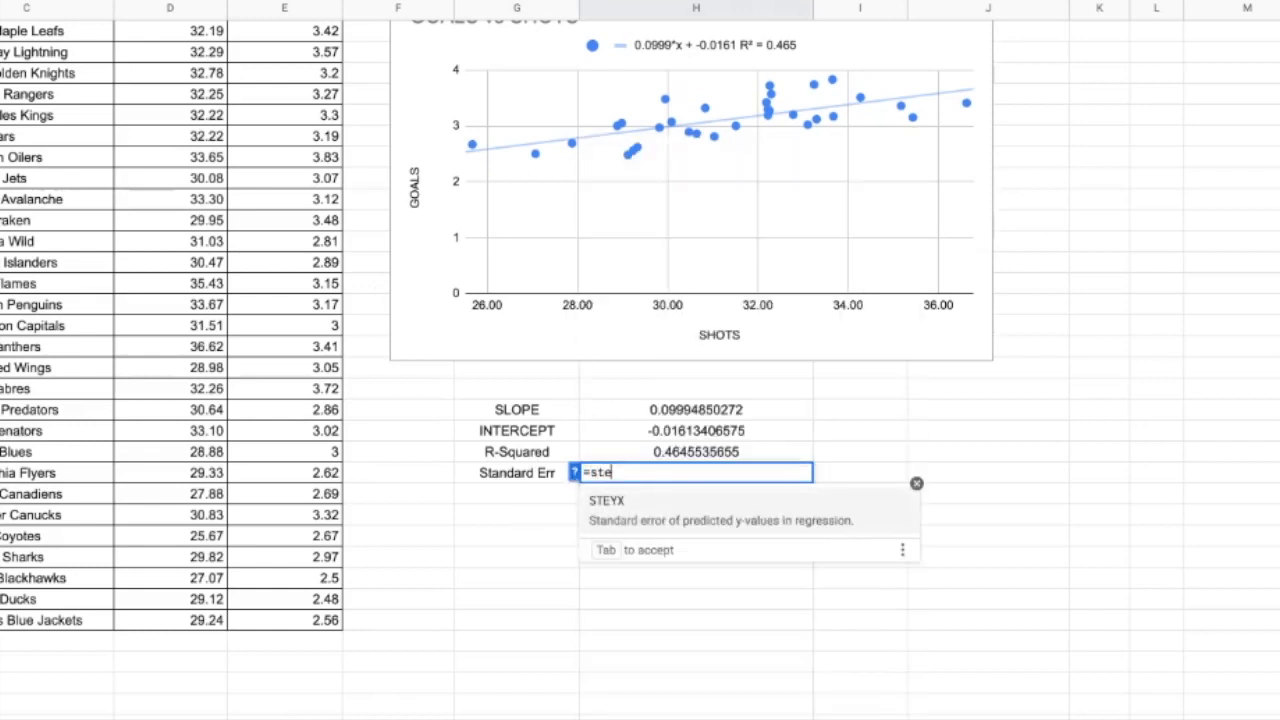
pyautogui.click(675, 509)
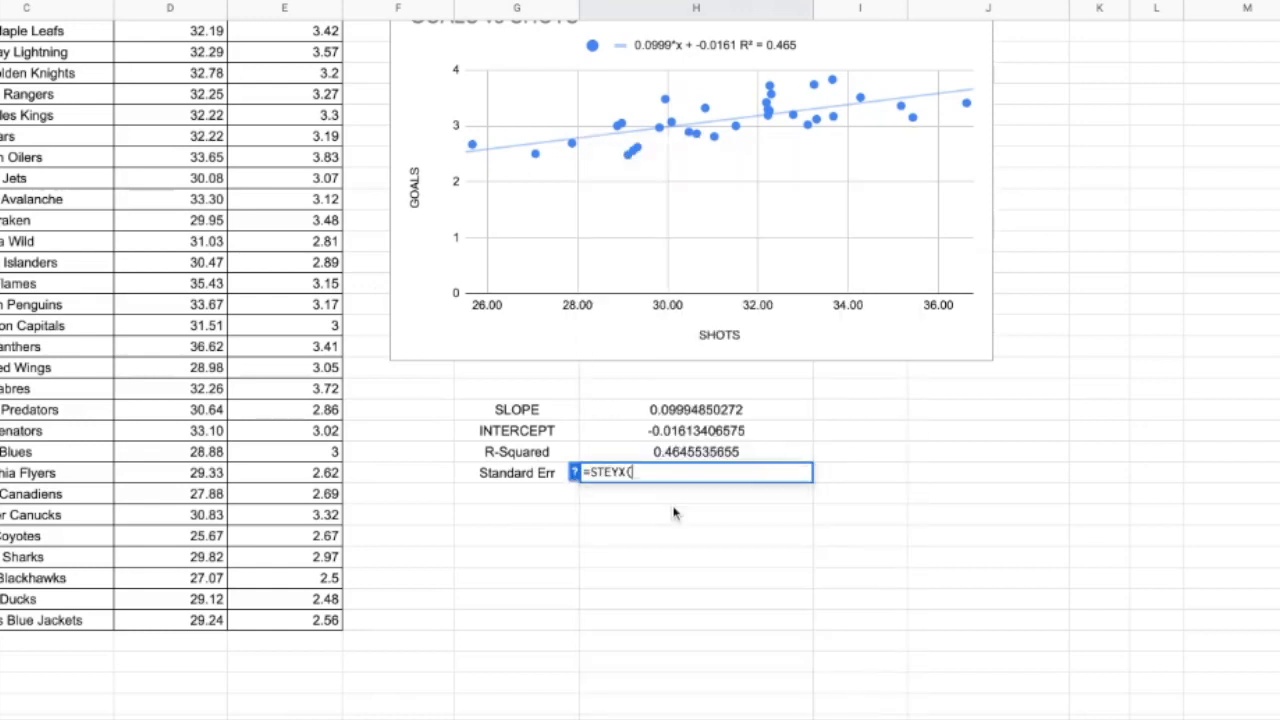
pyautogui.moveTo(284, 206); pyautogui.dragTo(284, 31)
pyautogui.hotkey('shift', 'Up')
pyautogui.hotkey('shift', 'Up')
pyautogui.hotkey('shift', 'Up')
pyautogui.hotkey('shift', 'Up')
pyautogui.hotkey('shift', 'Up')
pyautogui.hotkey('shift', 'Down')
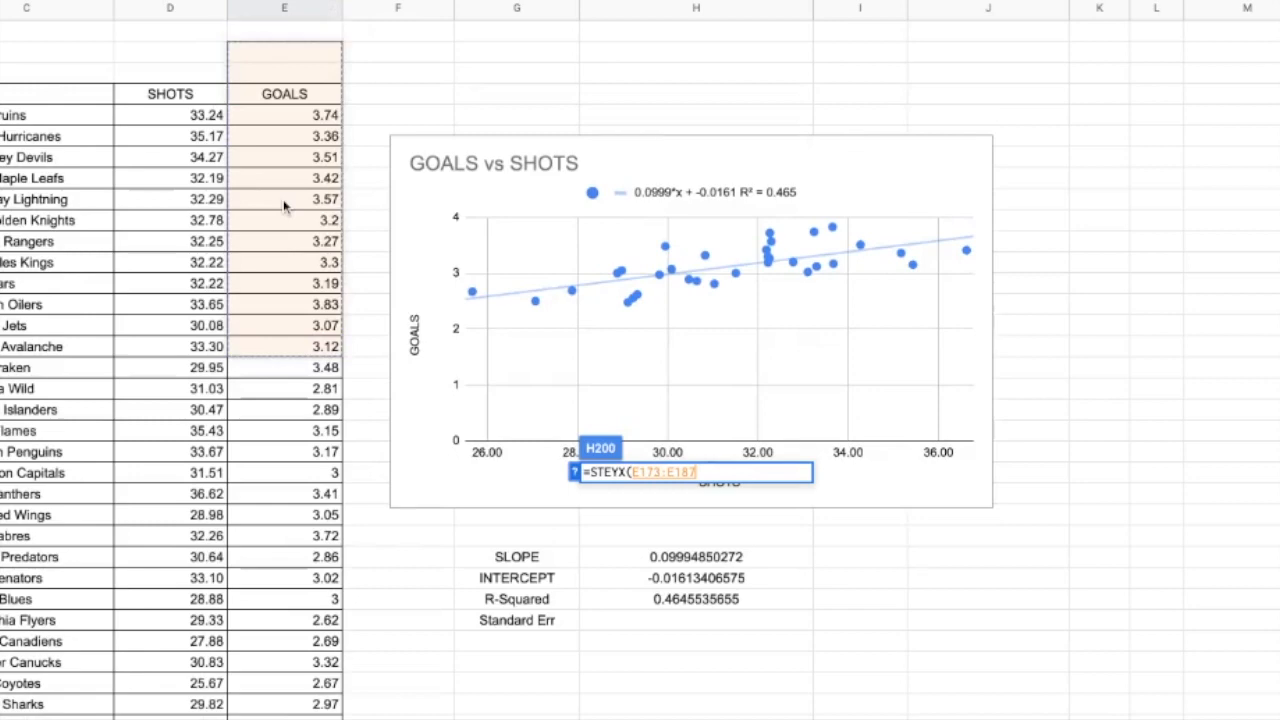
pyautogui.scroll(-3, 493, 278)
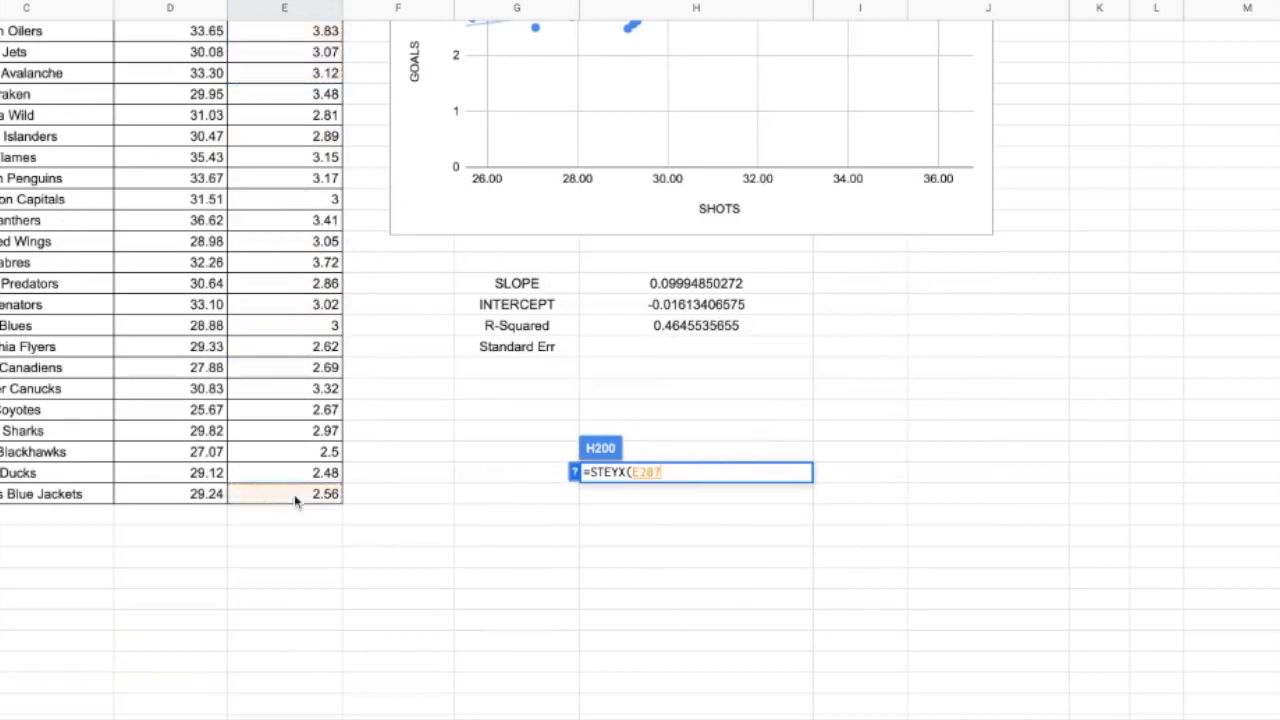
# Set the goals range E176:E207 as the first argument of the STEYX formula in H200.
pyautogui.click(293, 495)
pyautogui.hotkey('shift', 'Up')
pyautogui.hotkey('shift', 'Up')
pyautogui.hotkey('shift', 'Up')
pyautogui.hotkey('shift', 'Up')
pyautogui.hotkey('shift', 'Up')
pyautogui.hotkey('shift', 'Up')
pyautogui.hotkey('shift', 'Up')
pyautogui.hotkey('shift', 'Up')
pyautogui.hotkey('shift', 'Up')
pyautogui.hotkey('shift', 'Up')
pyautogui.hotkey('shift', 'Up')
pyautogui.hotkey('shift', 'Up')
pyautogui.hotkey('shift', 'Up')
pyautogui.hotkey('shift', 'Up')
pyautogui.hotkey('shift', 'Up')
pyautogui.hotkey('shift', 'Up')
pyautogui.hotkey('shift', 'Up')
pyautogui.hotkey('shift', 'Up')
pyautogui.hotkey('shift', 'Up')
pyautogui.hotkey('shift', 'Up')
pyautogui.write(',')
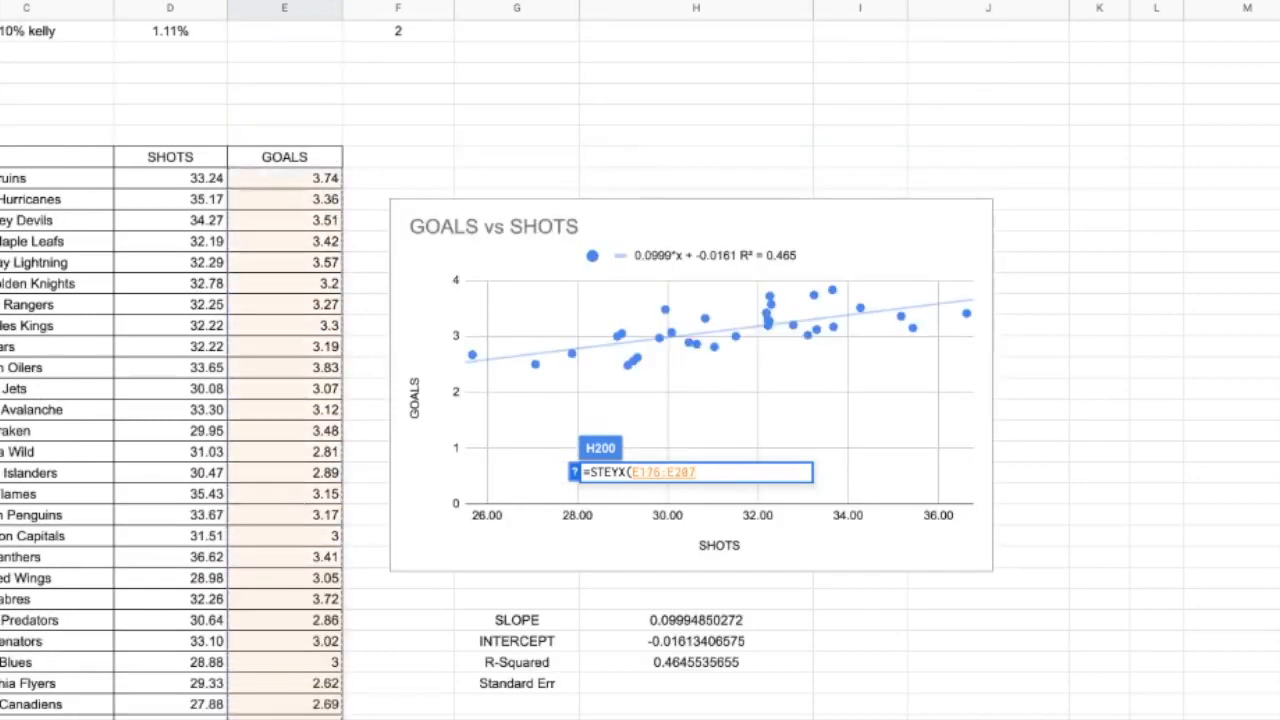
# Complete the STEYX formula in H200 with the shots range D176:D207 as its second argument.
pyautogui.click(189, 182)
pyautogui.hotkey('shift', 'Down')
pyautogui.hotkey('shift', 'Down')
pyautogui.hotkey('shift', 'Down')
pyautogui.hotkey('shift', 'Down')
pyautogui.hotkey('shift', 'Down')
pyautogui.hotkey('shift', 'Down')
pyautogui.hotkey('shift', 'Down')
pyautogui.hotkey('shift', 'Down')
pyautogui.hotkey('shift', 'Down')
pyautogui.hotkey('shift', 'Down')
pyautogui.hotkey('shift', 'Down')
pyautogui.hotkey('shift', 'Down')
pyautogui.hotkey('shift', 'Down')
pyautogui.hotkey('shift', 'Down')
pyautogui.hotkey('shift', 'Down')
pyautogui.hotkey('shift', 'Down')
pyautogui.hotkey('shift', 'Down')
pyautogui.hotkey('shift', 'Down')
pyautogui.hotkey('shift', 'Down')
pyautogui.hotkey('shift', 'Down')
pyautogui.scroll(-2, 189, 183)
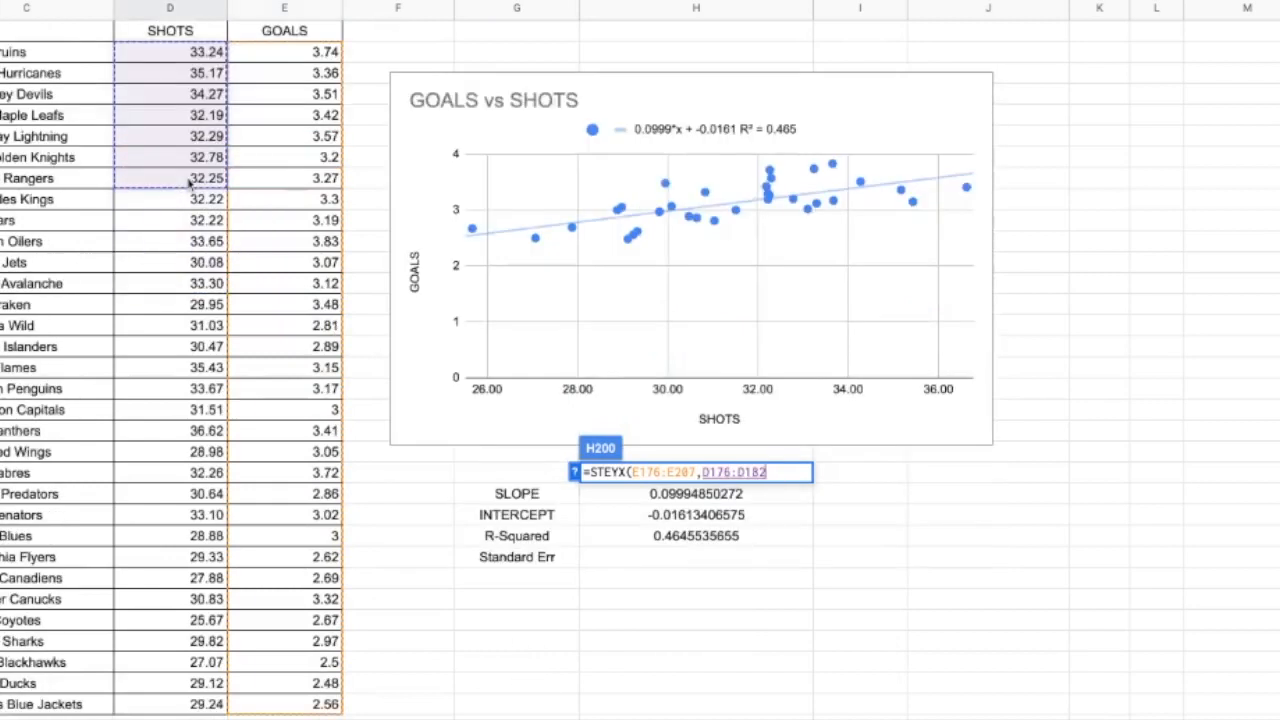
pyautogui.hotkey('shift', 'Down')
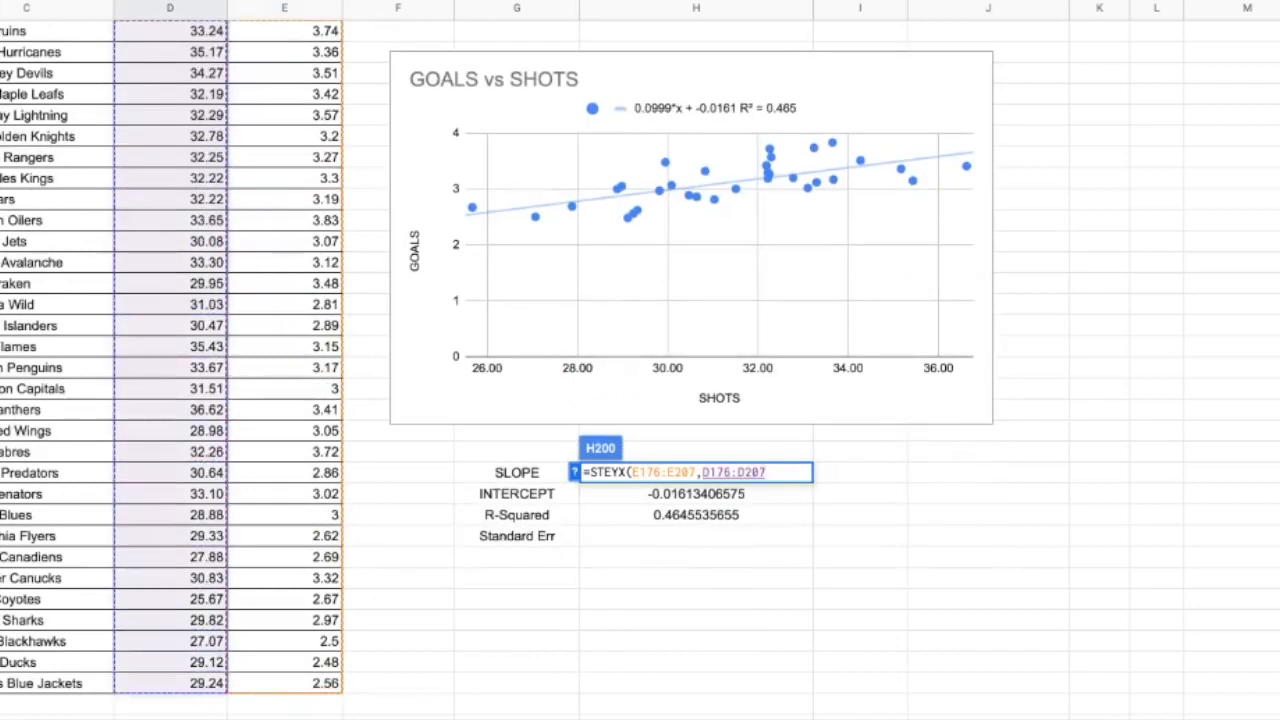
pyautogui.write(')')
pyautogui.press('Return')
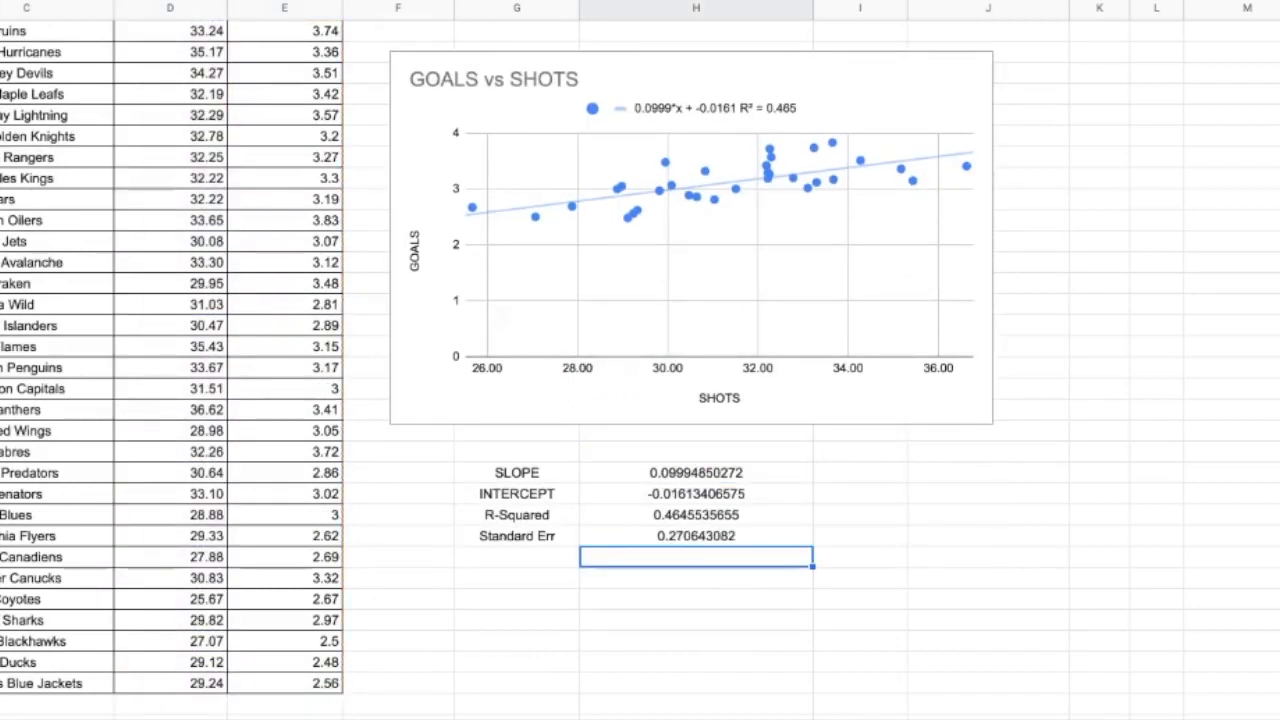